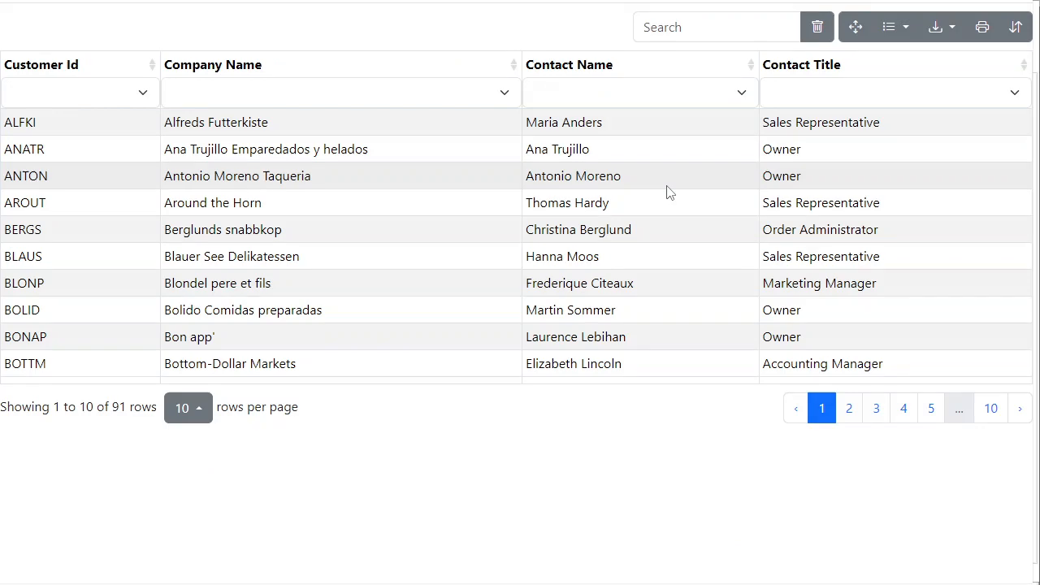
# Sort the HTML customer table by Contact Name in ascending order and filter it to a single contact
pyautogui.click(569, 69)
pyautogui.click(569, 69)
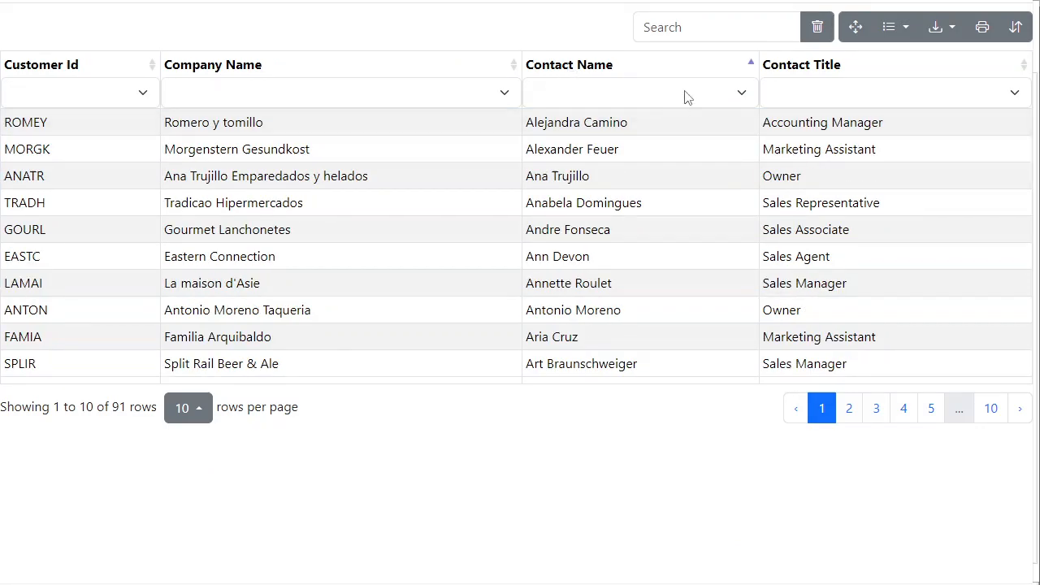
pyautogui.click(684, 95)
pyautogui.click(627, 134)
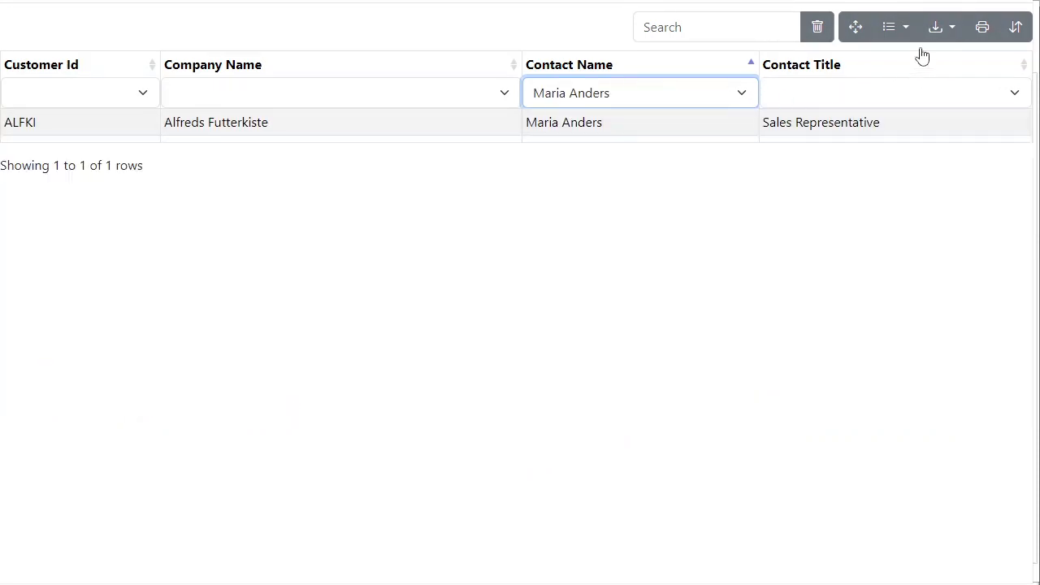
# Check the customer table's available export formats and clear its search filters
pyautogui.click(957, 35)
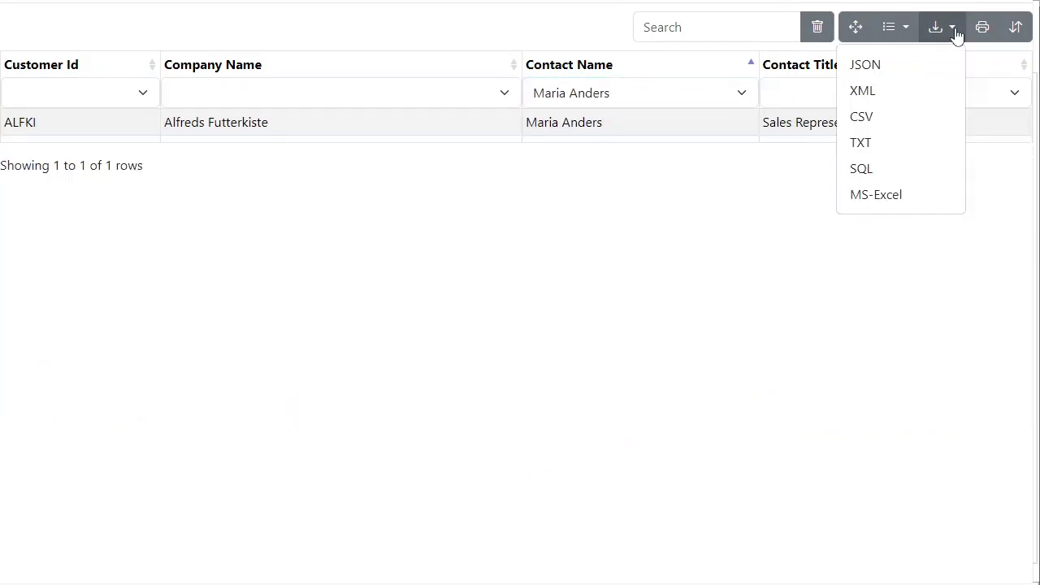
pyautogui.click(756, 34)
pyautogui.click(819, 35)
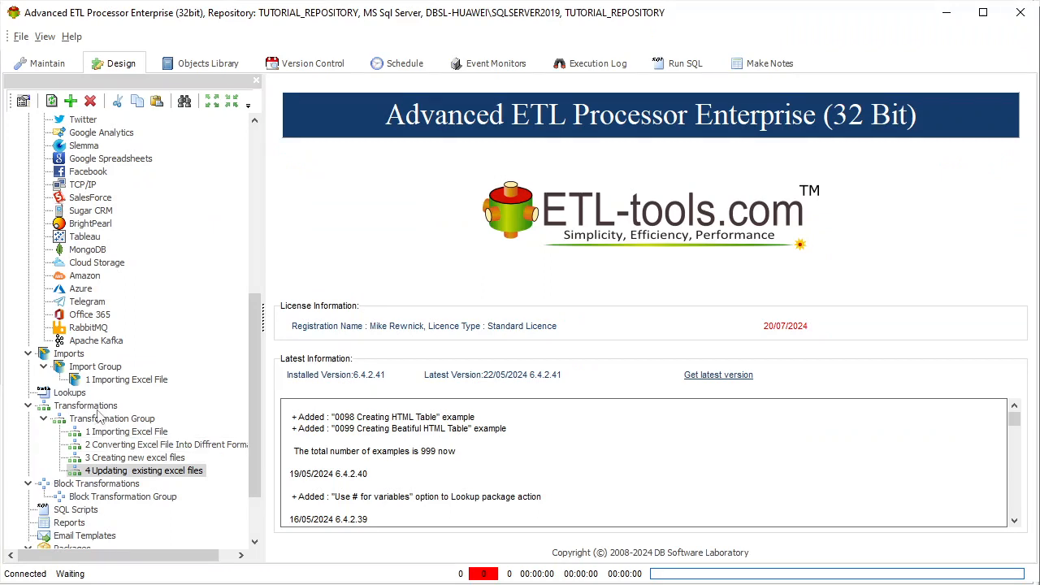
# In Advanced ETL Processor, create a transformation described as "Creating HTML Table" in the Transformation Group
pyautogui.rightClick(130, 420)
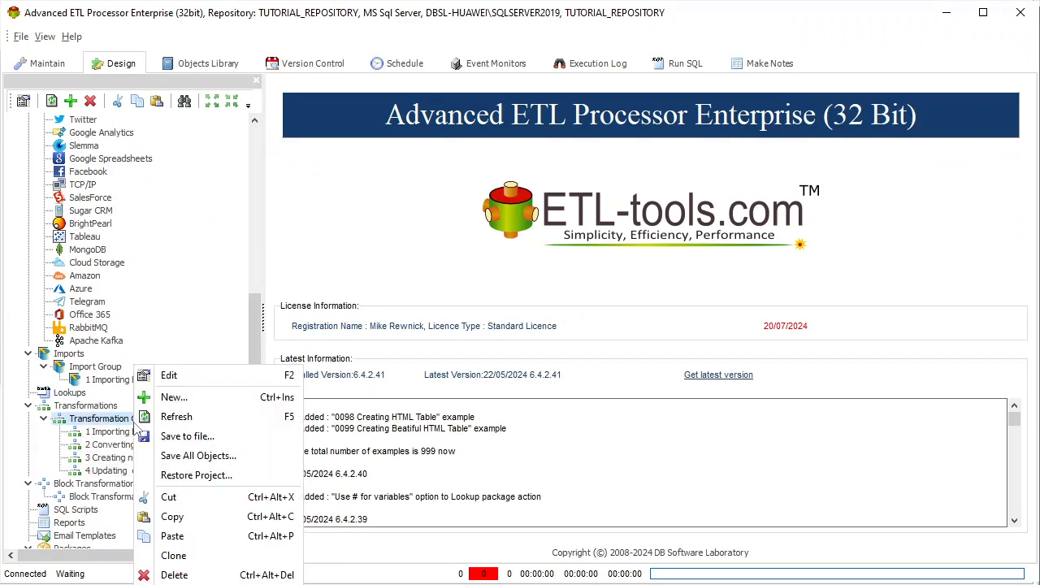
pyautogui.click(174, 397)
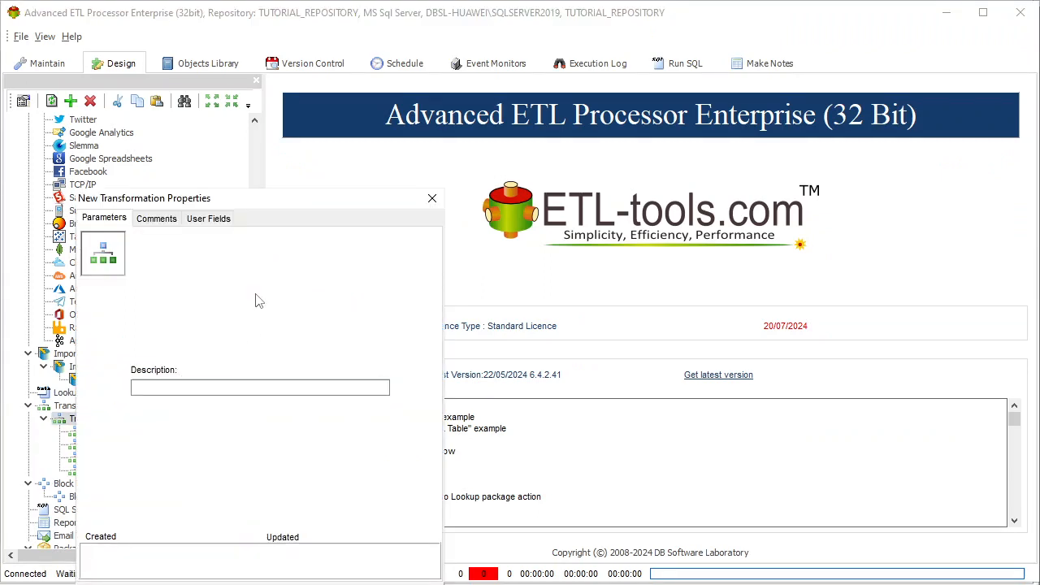
pyautogui.moveTo(313, 207); pyautogui.dragTo(467, 119)
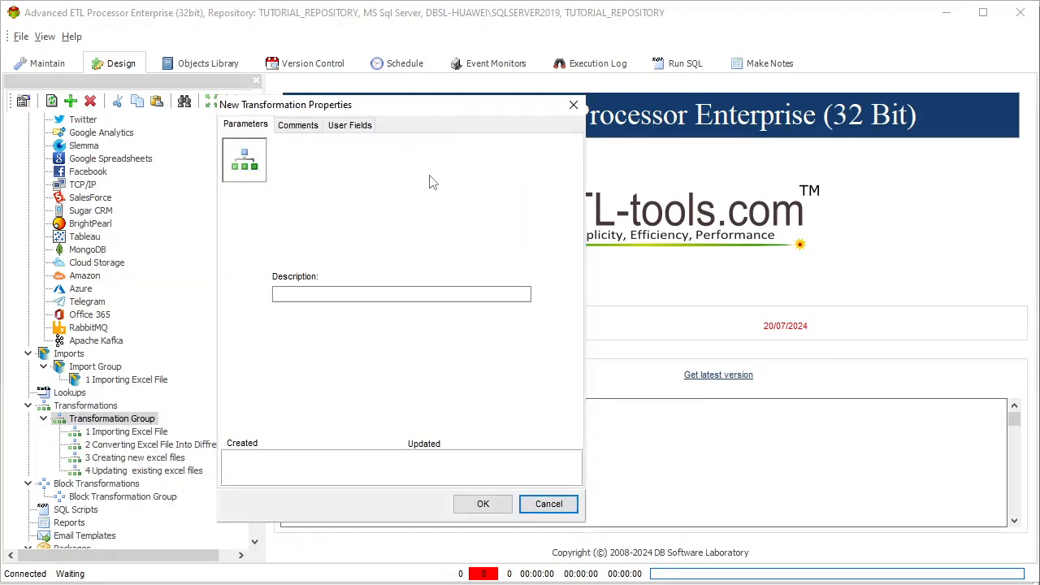
pyautogui.click(439, 291)
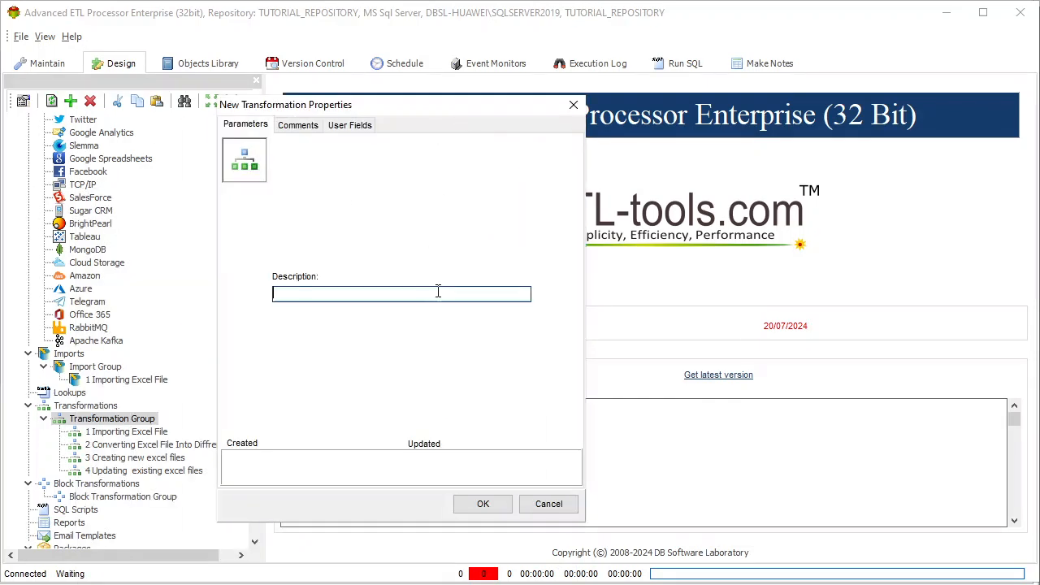
pyautogui.write('Cret')
pyautogui.click(480, 503)
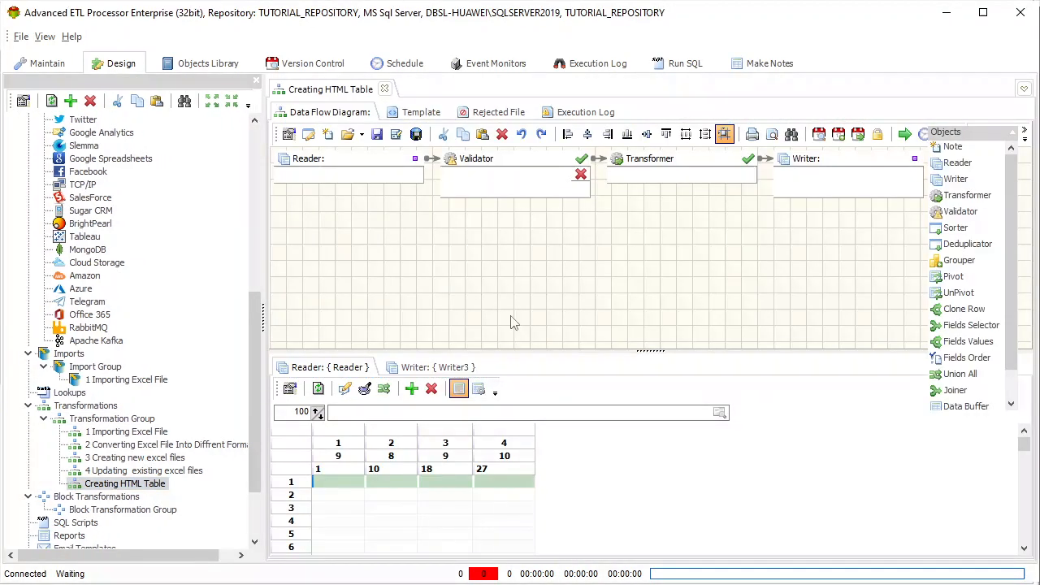
# Delete the Validator and link the Reader directly to the Transformer, moving the Transformer and Writer closer to the Reader
pyautogui.click(536, 174)
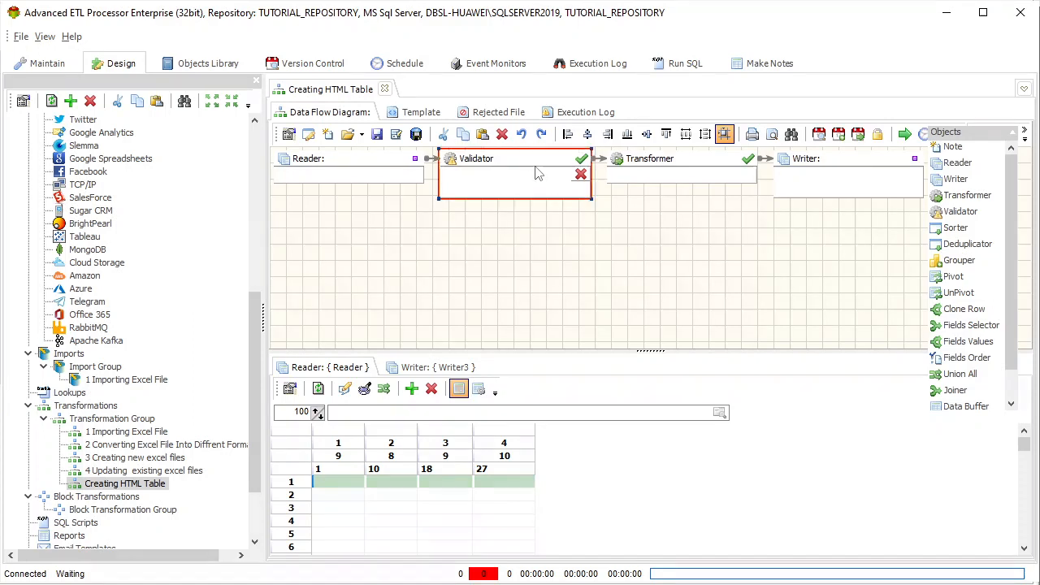
pyautogui.press('Delete')
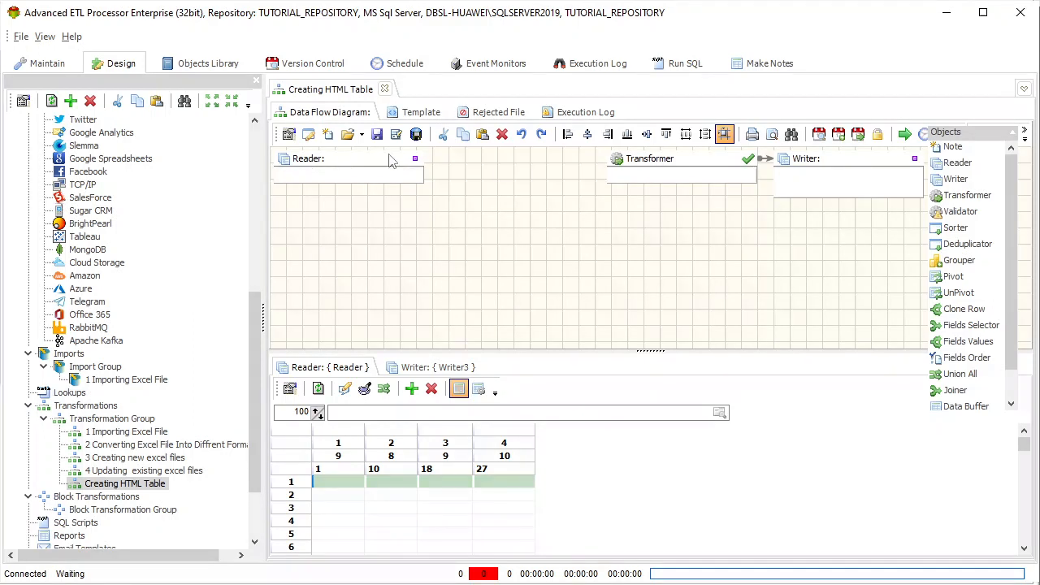
pyautogui.moveTo(416, 159); pyautogui.dragTo(535, 176)
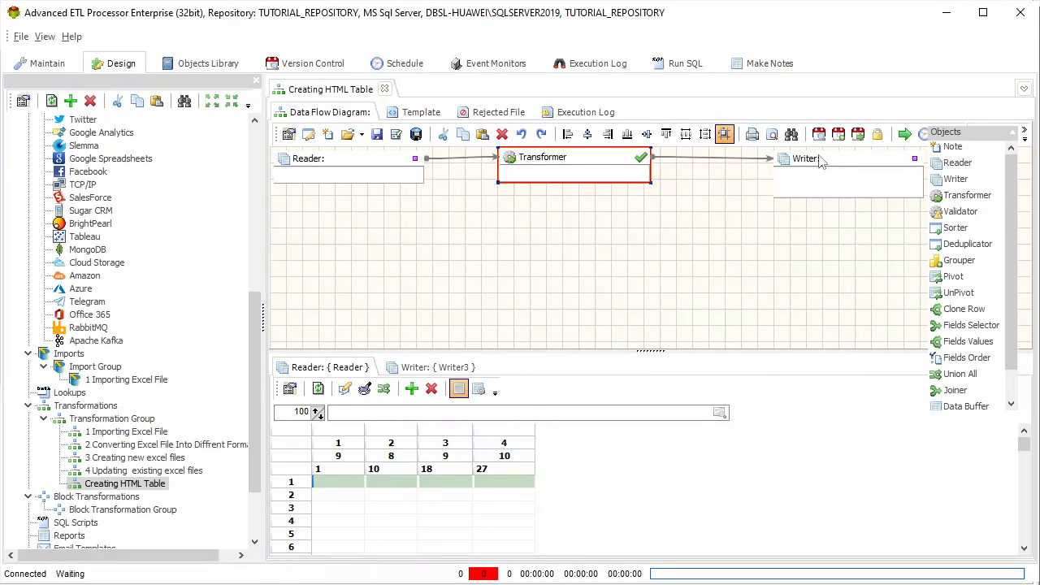
pyautogui.moveTo(819, 158); pyautogui.dragTo(743, 165)
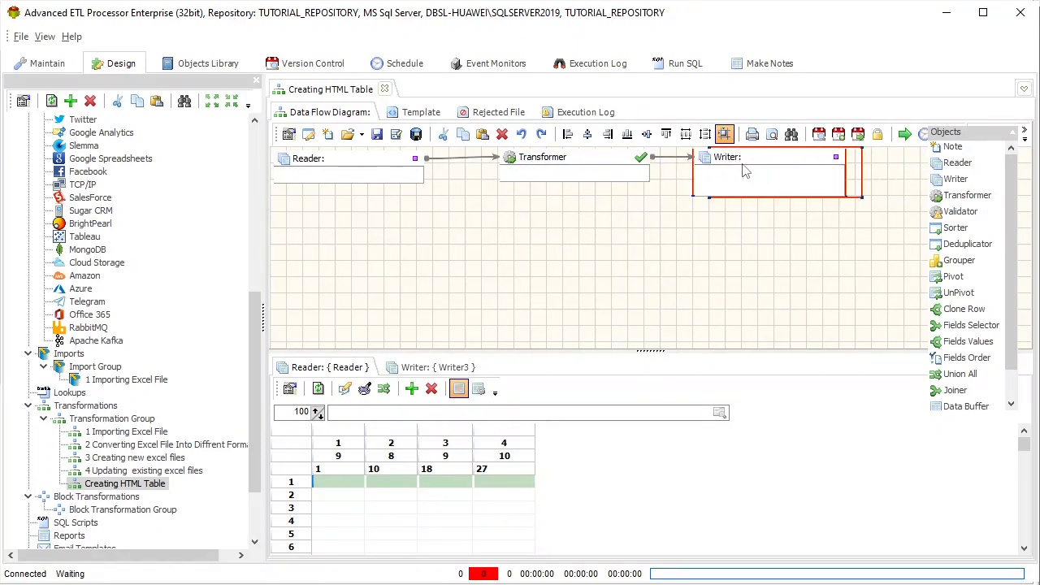
# Set the Reader's data source type to Excel File(s) with the Source connection
pyautogui.doubleClick(385, 168)
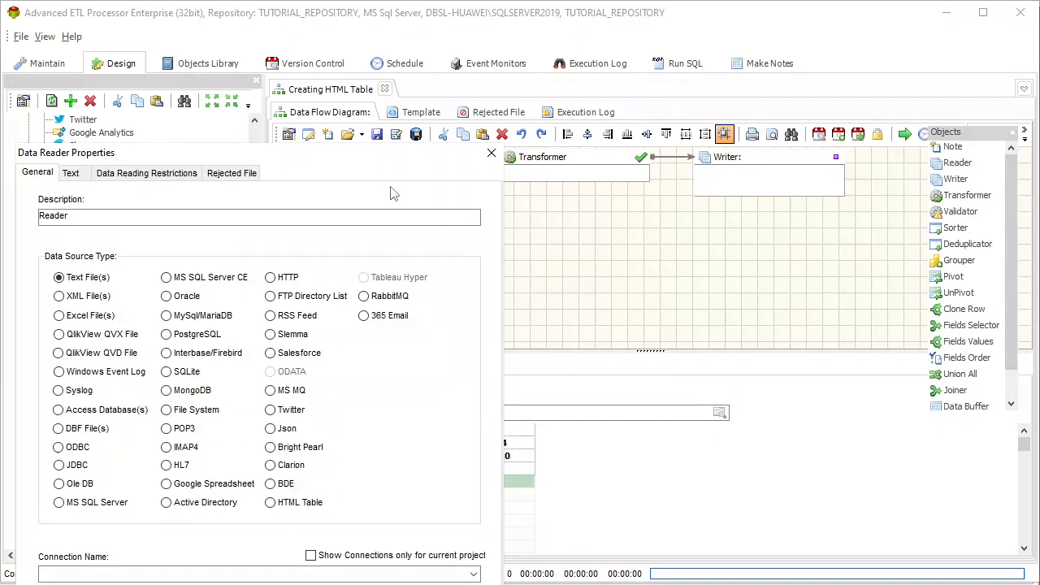
pyautogui.moveTo(404, 165); pyautogui.dragTo(648, 61)
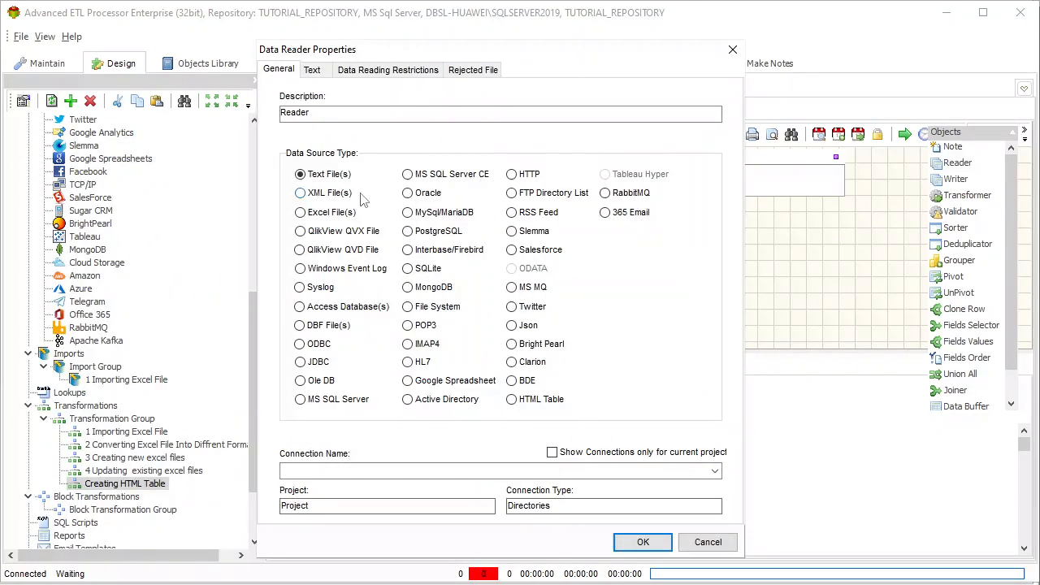
pyautogui.click(329, 213)
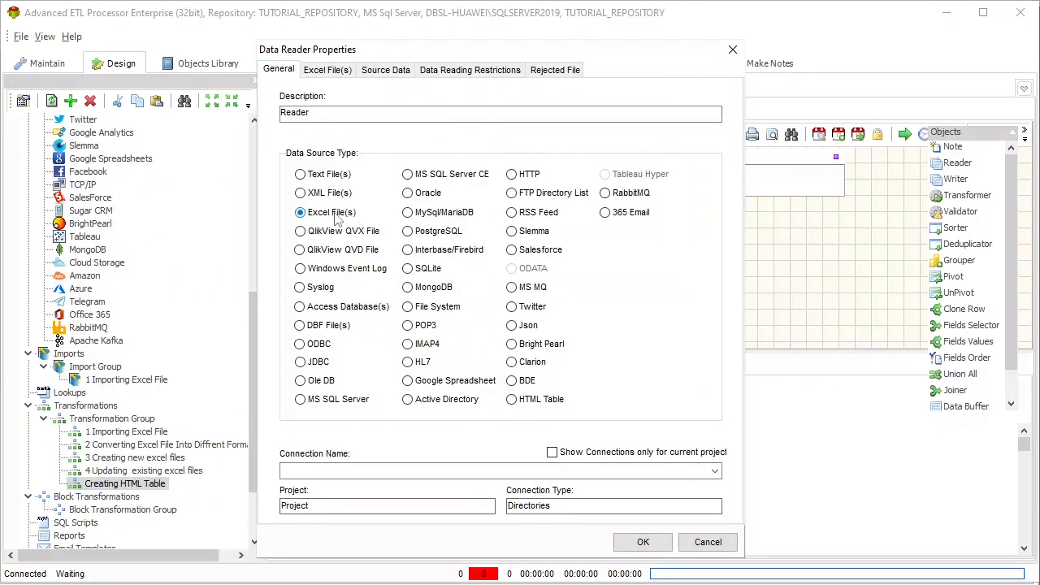
pyautogui.click(714, 471)
pyautogui.click(314, 509)
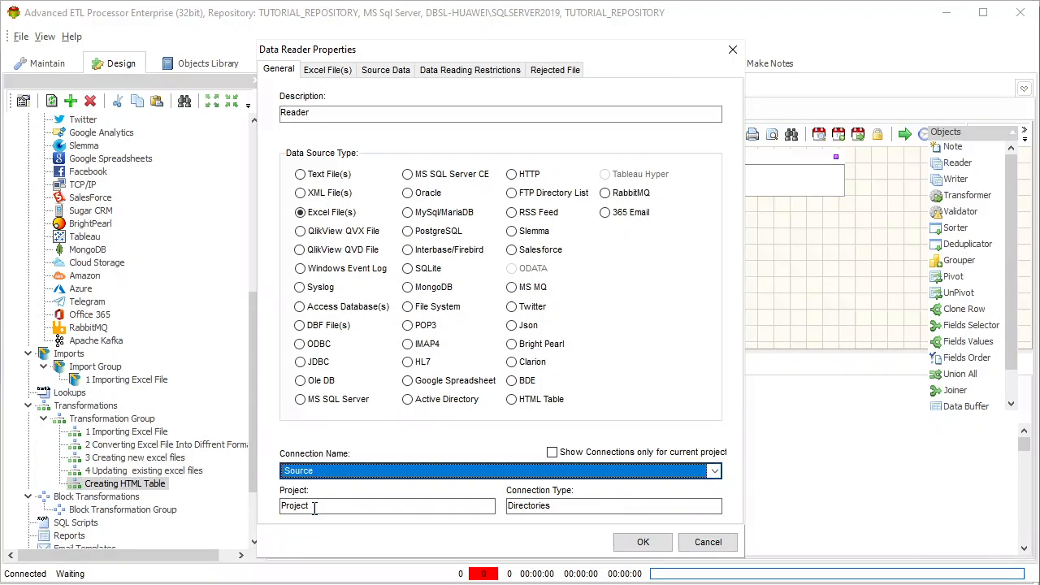
# Choose the customers Excel workbook from the Source folder as the Reader's input file
pyautogui.click(338, 71)
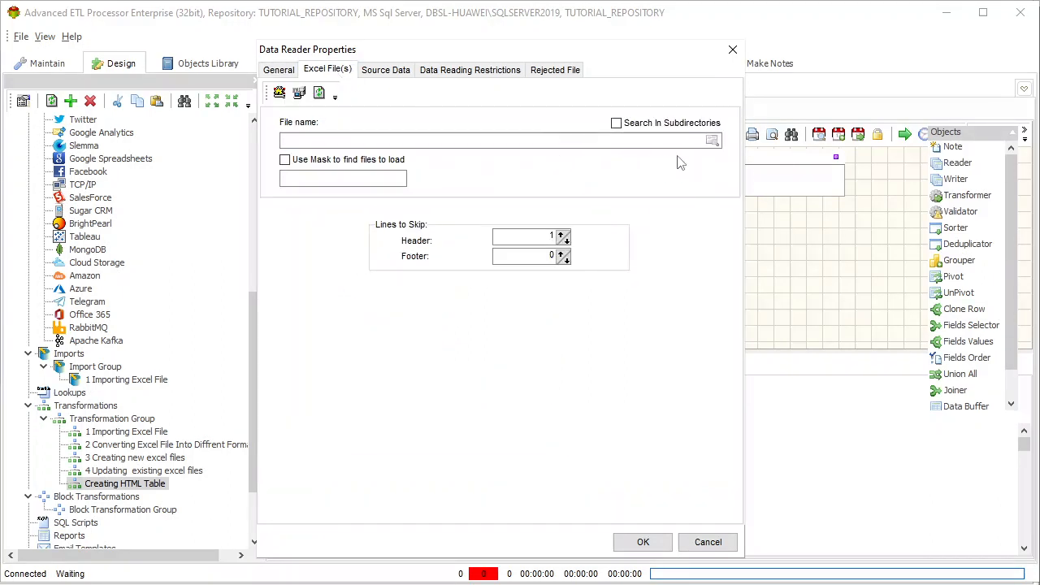
pyautogui.click(714, 143)
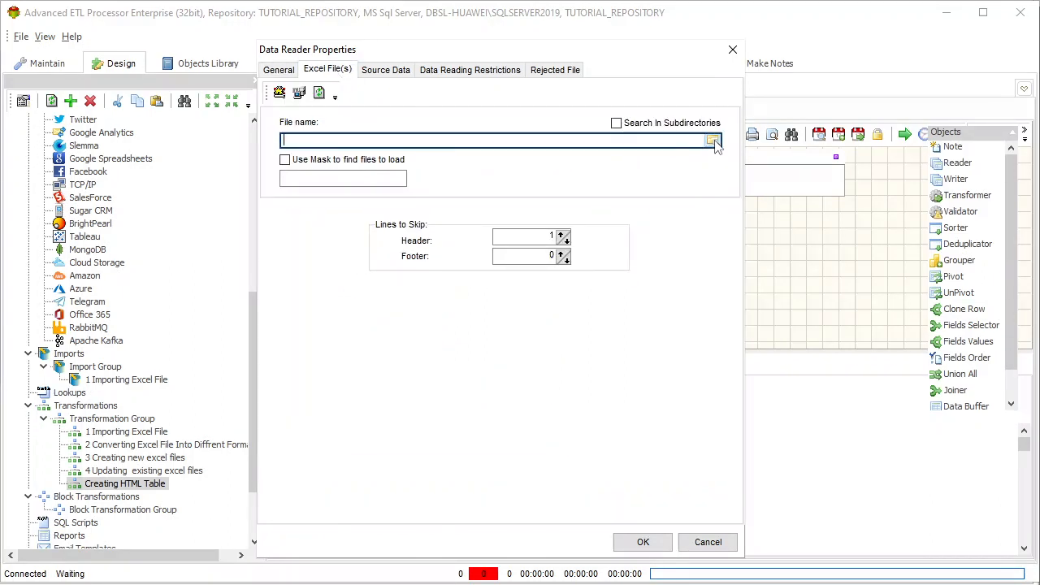
pyautogui.click(714, 142)
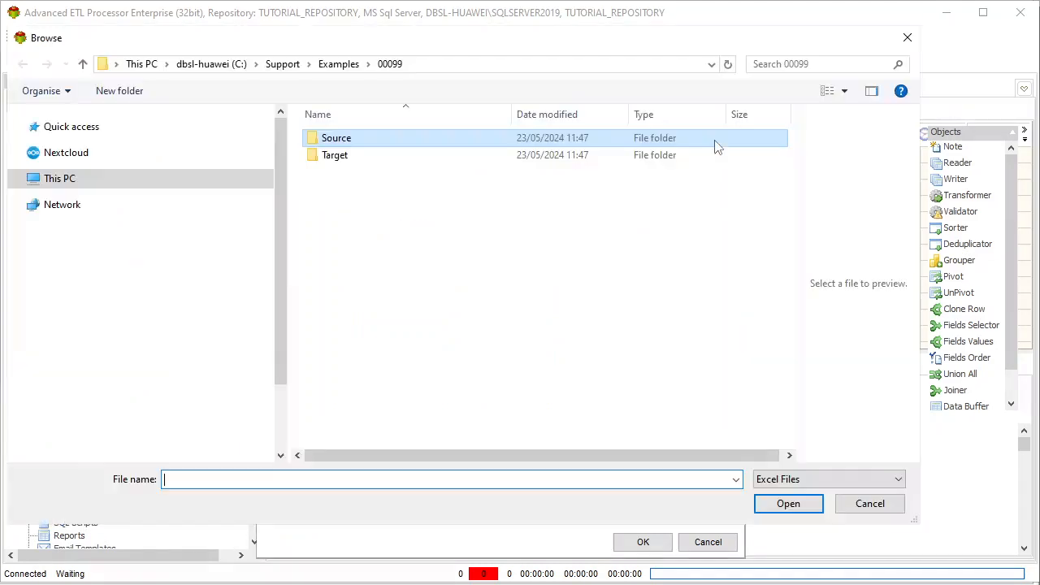
pyautogui.doubleClick(382, 145)
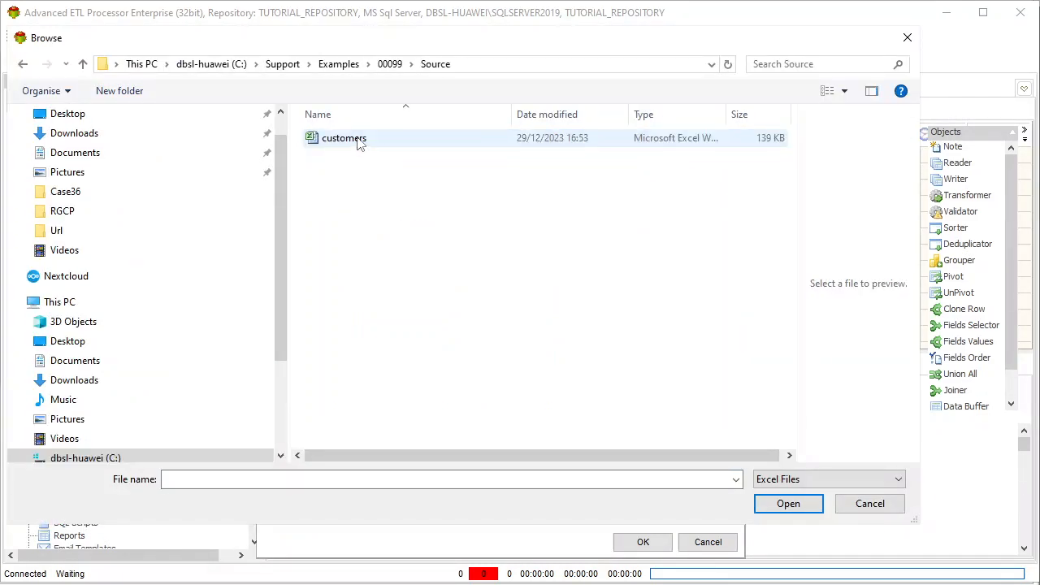
pyautogui.click(358, 139)
pyautogui.click(789, 504)
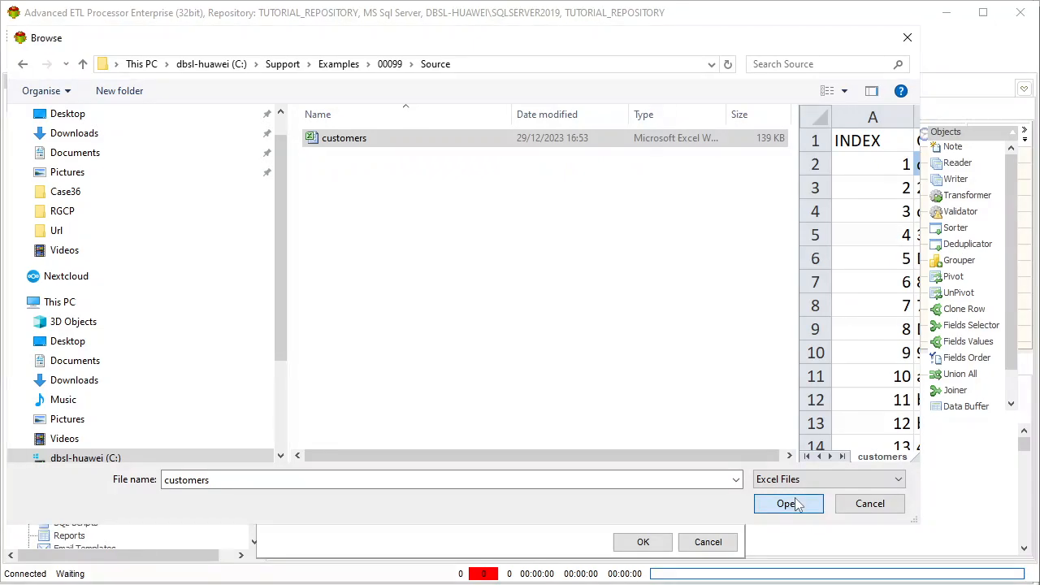
# Add the customers table to the Reader's source tables and accept the reader properties
pyautogui.click(389, 70)
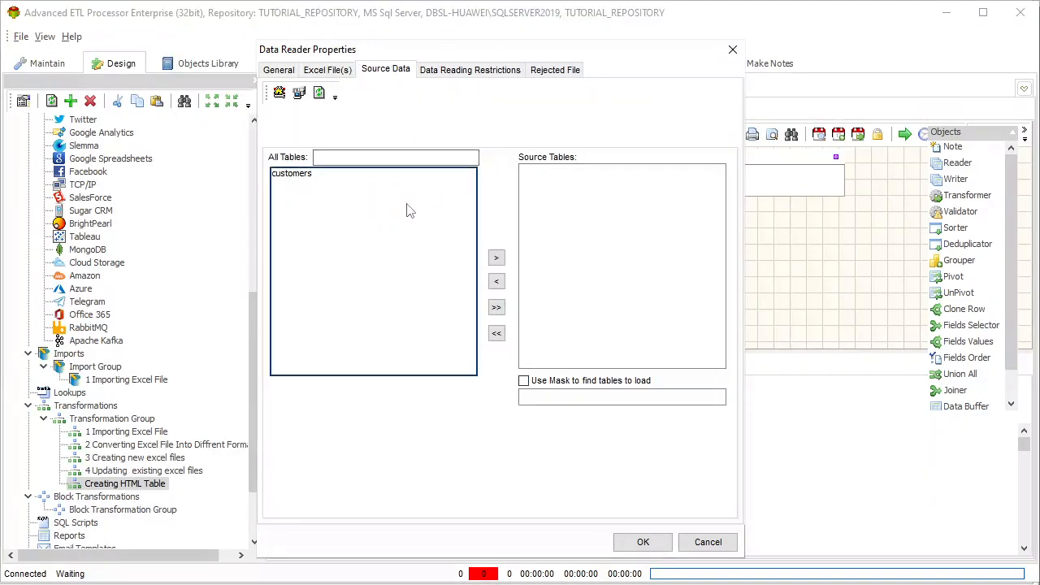
pyautogui.click(301, 175)
pyautogui.doubleClick(301, 179)
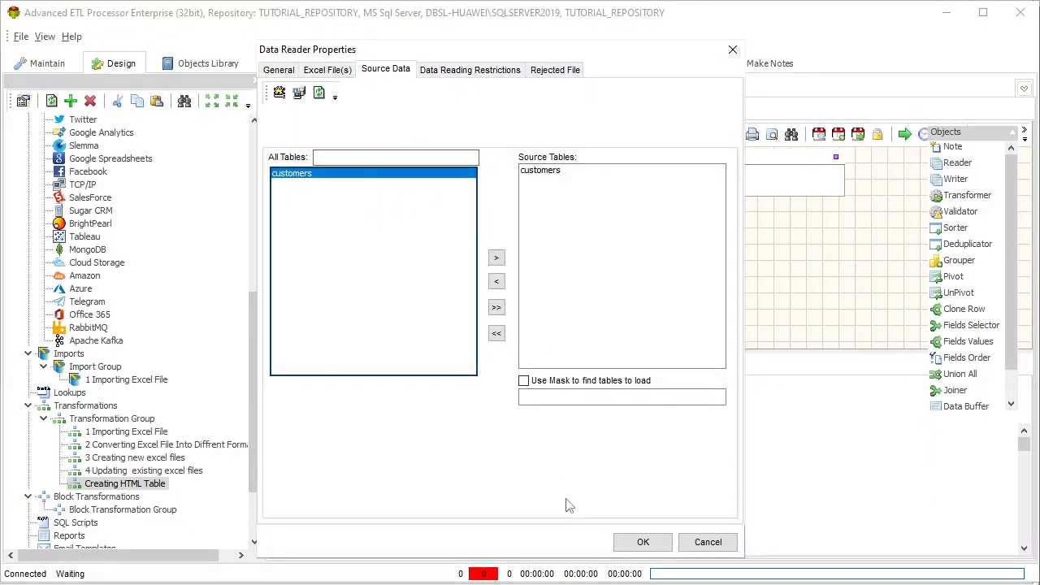
pyautogui.click(644, 543)
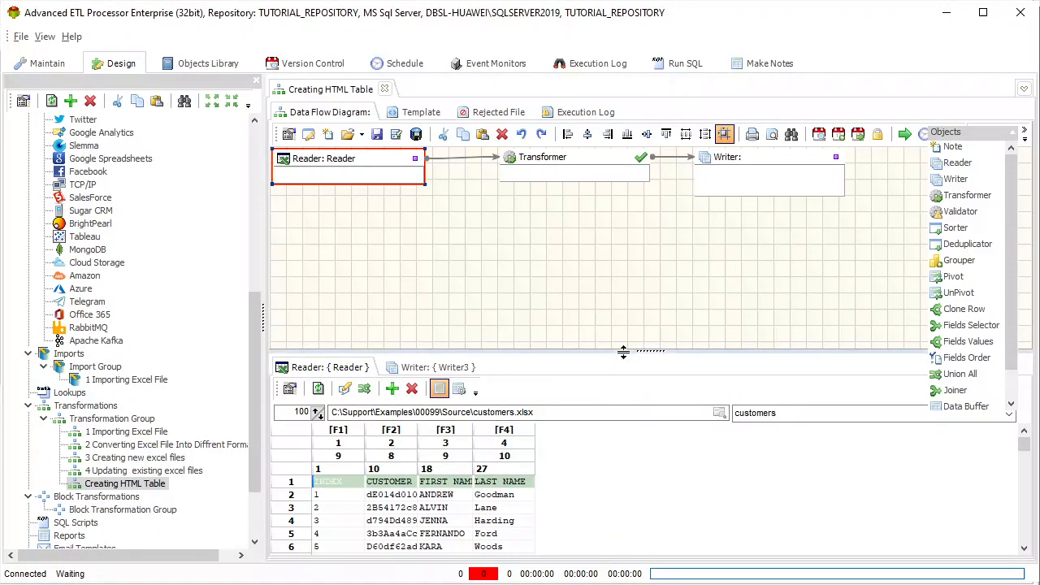
# Enlarge the Reader's data preview and auto-format its grid to fit the customer data
pyautogui.moveTo(622, 350); pyautogui.dragTo(622, 309)
pyautogui.click(460, 439)
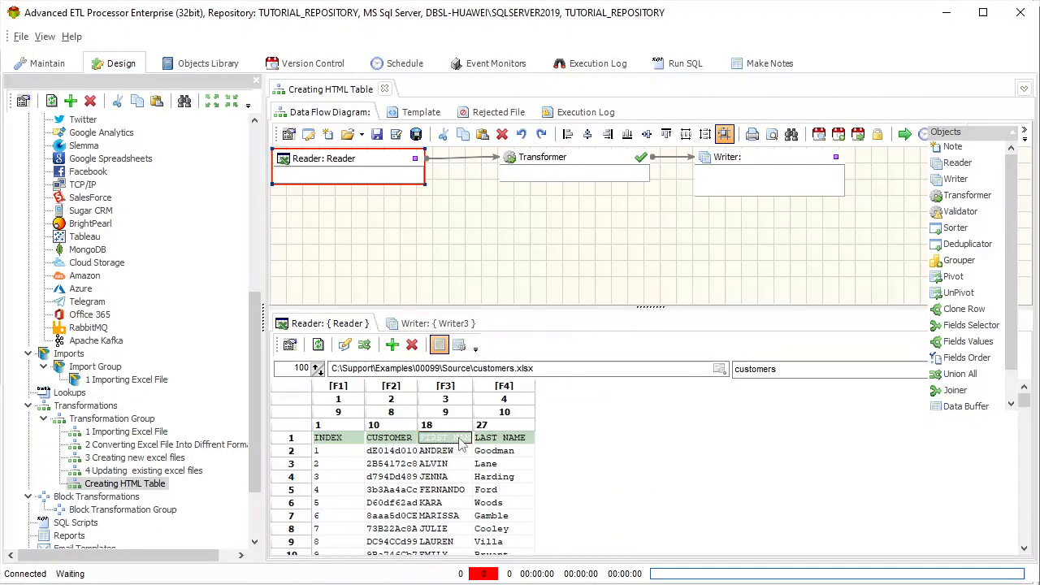
pyautogui.rightClick(460, 439)
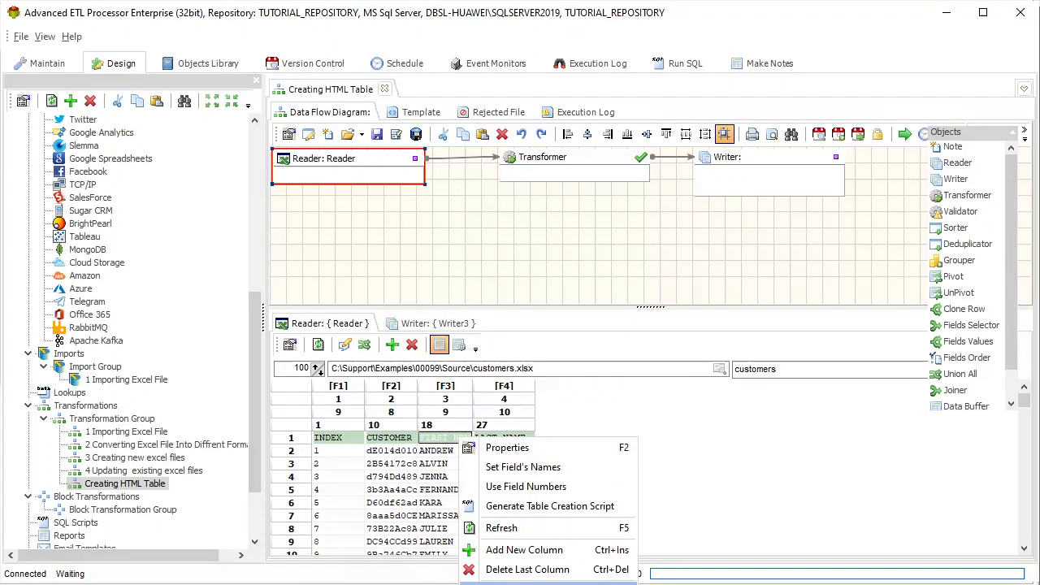
pyautogui.click(548, 582)
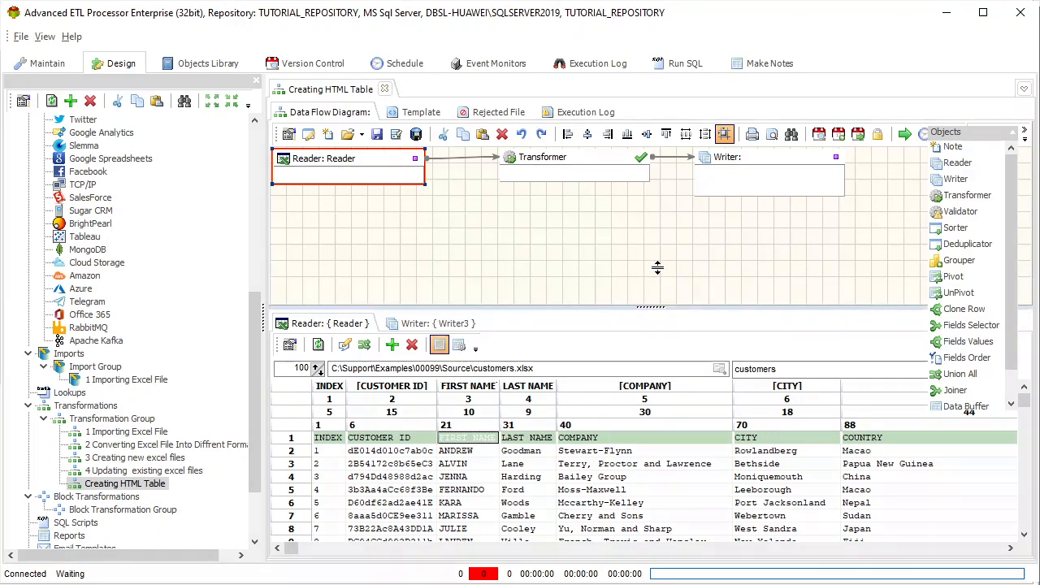
# Enlarge the preview further and apply Set Field's Names to the Reader's columns
pyautogui.moveTo(657, 268); pyautogui.dragTo(657, 236)
pyautogui.rightClick(475, 404)
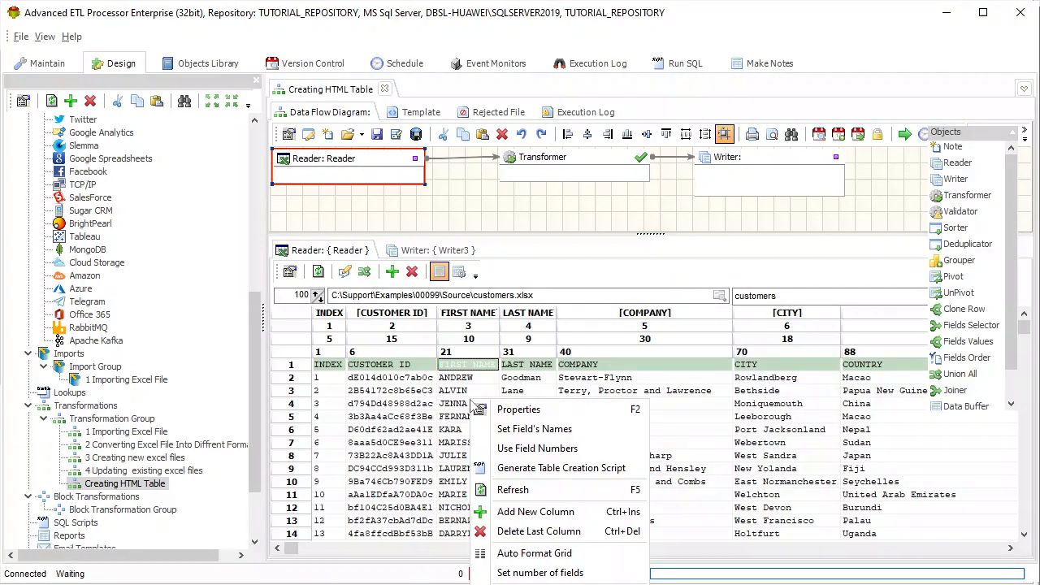
pyautogui.click(527, 429)
pyautogui.click(304, 432)
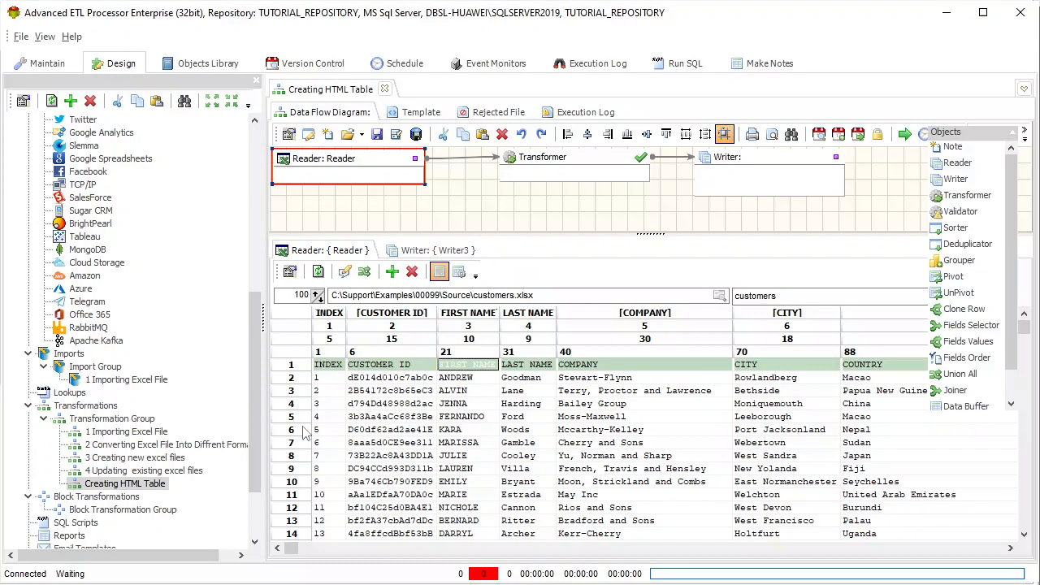
# Open the Writer's properties and set its text file connection to Target
pyautogui.doubleClick(760, 166)
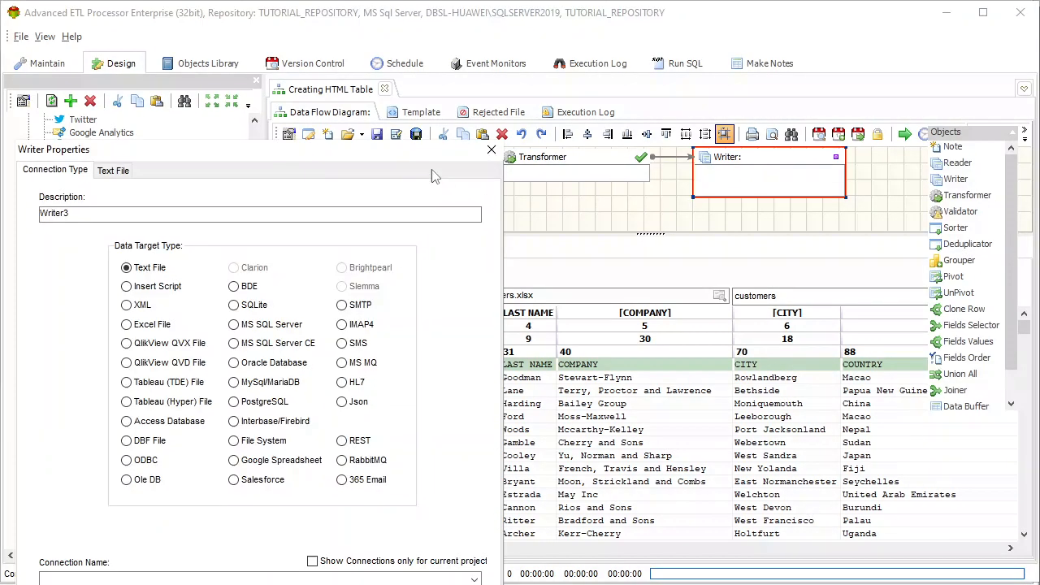
pyautogui.moveTo(429, 158); pyautogui.dragTo(640, 86)
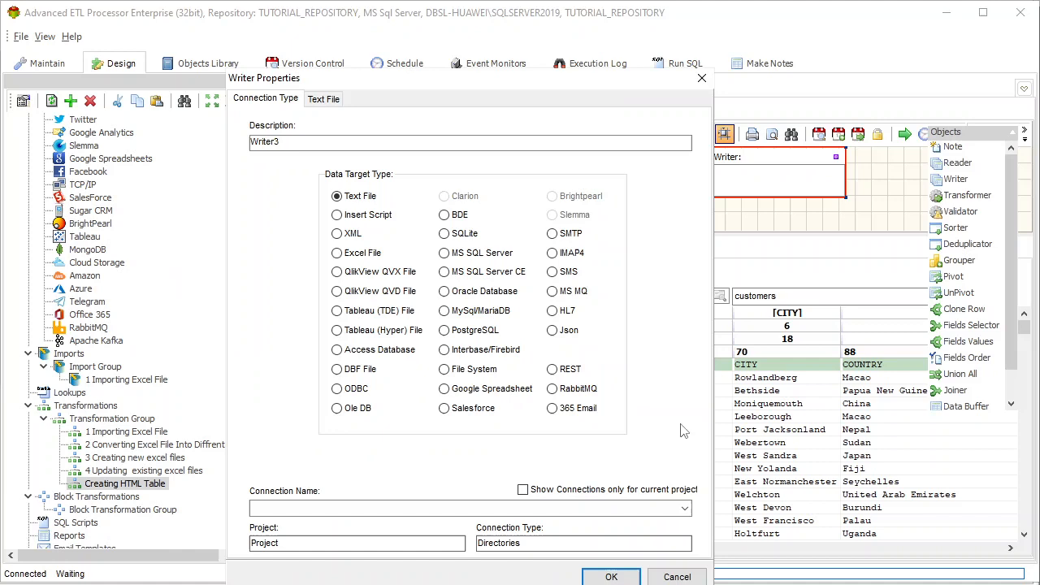
pyautogui.click(683, 506)
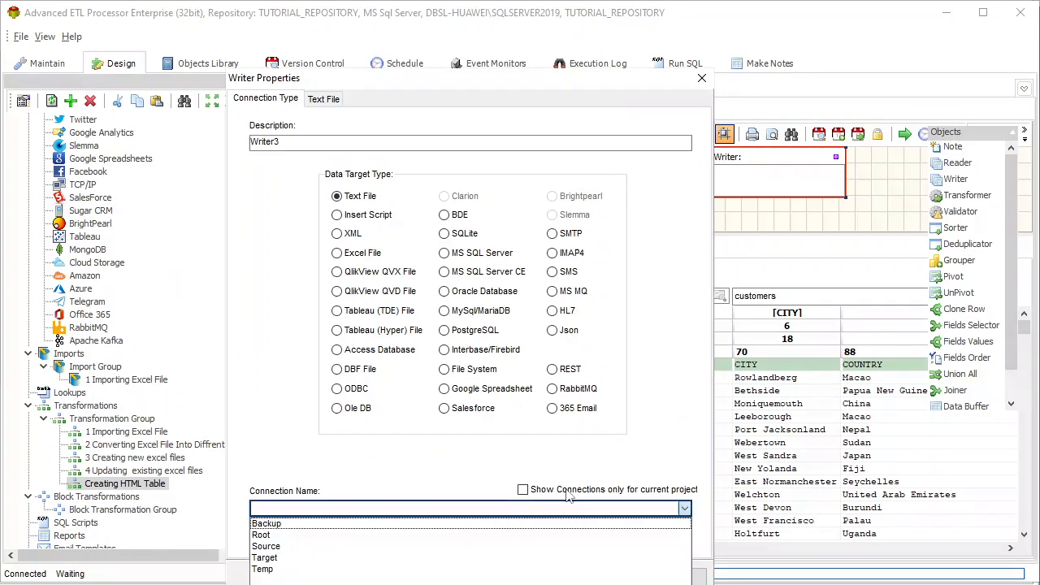
pyautogui.click(268, 558)
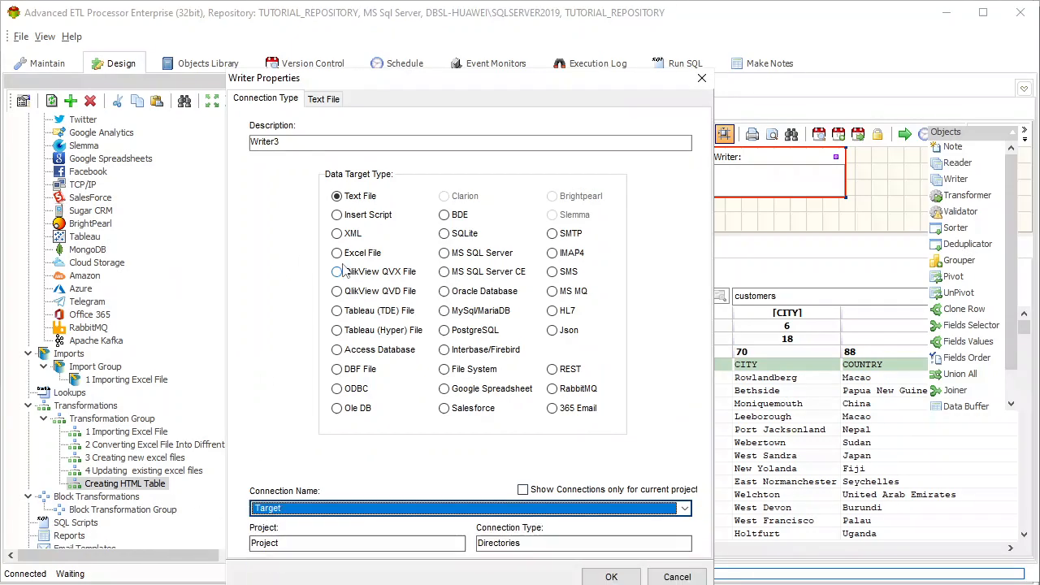
# Set the Writer's text file to UTF-8 with {CR} line ends, Fixed, No End of Line, and overwriting an existing file
pyautogui.click(332, 100)
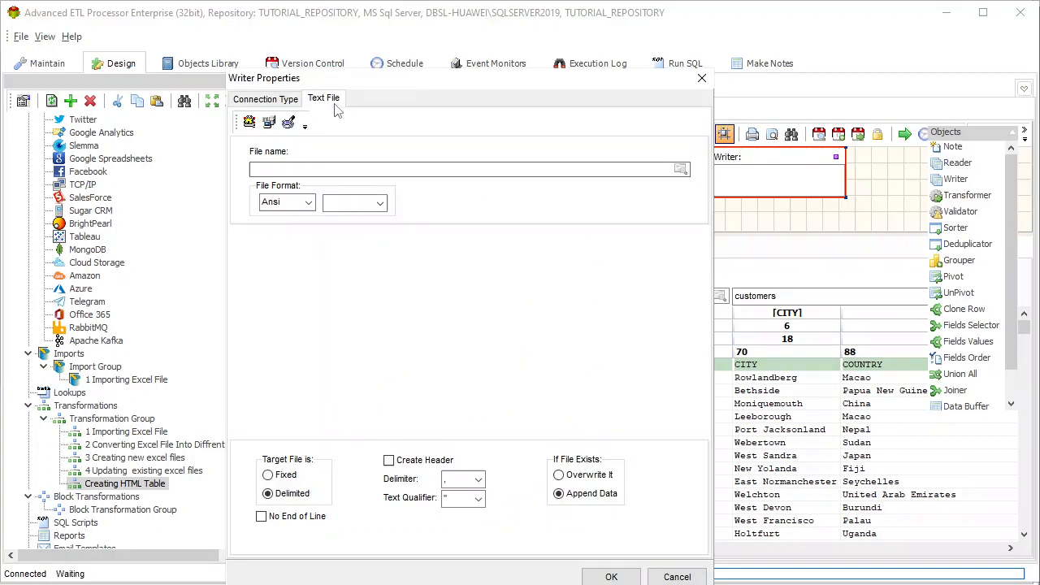
pyautogui.click(308, 204)
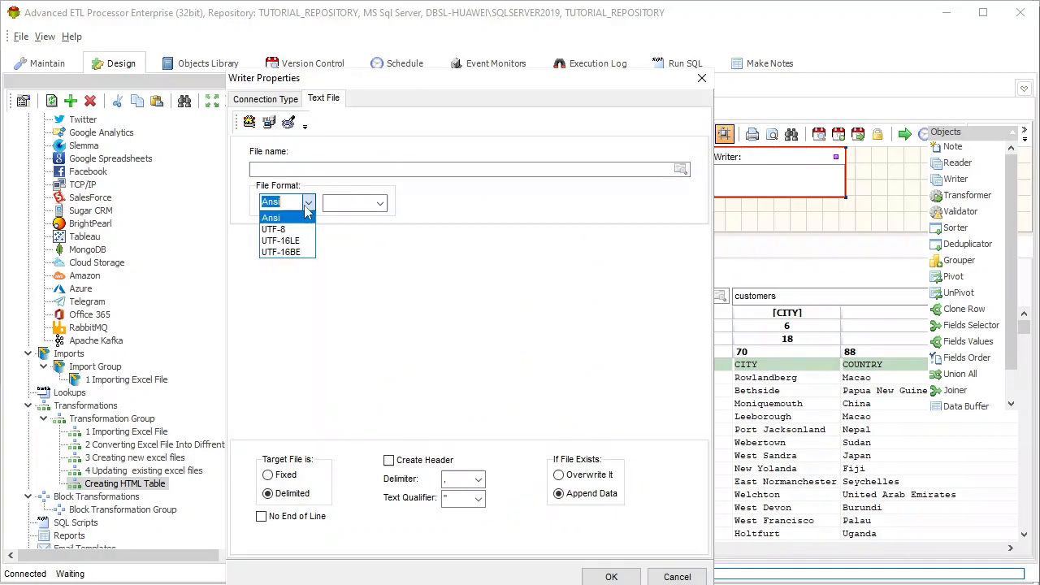
pyautogui.click(299, 229)
pyautogui.click(380, 203)
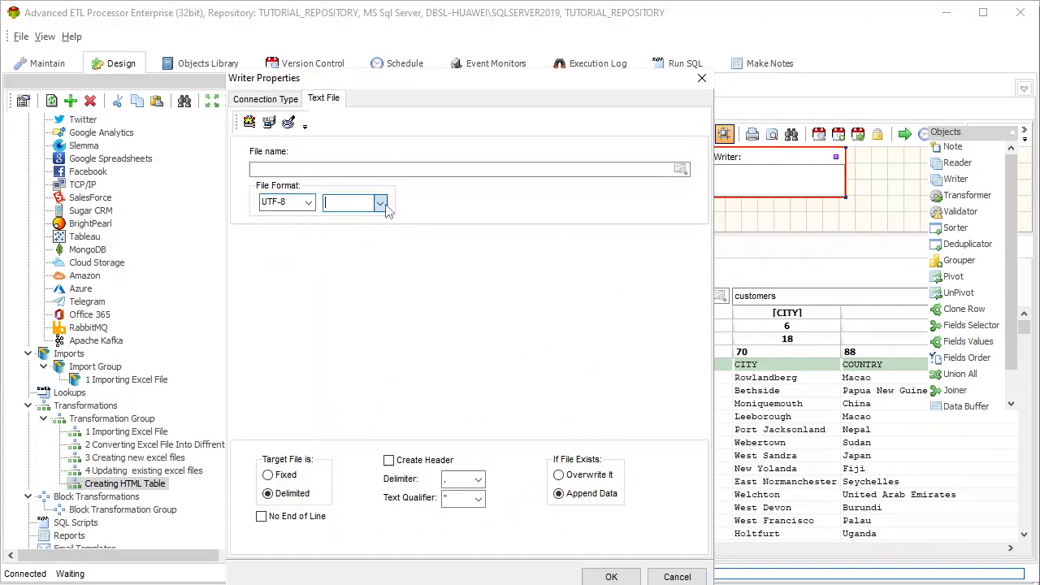
pyautogui.click(349, 217)
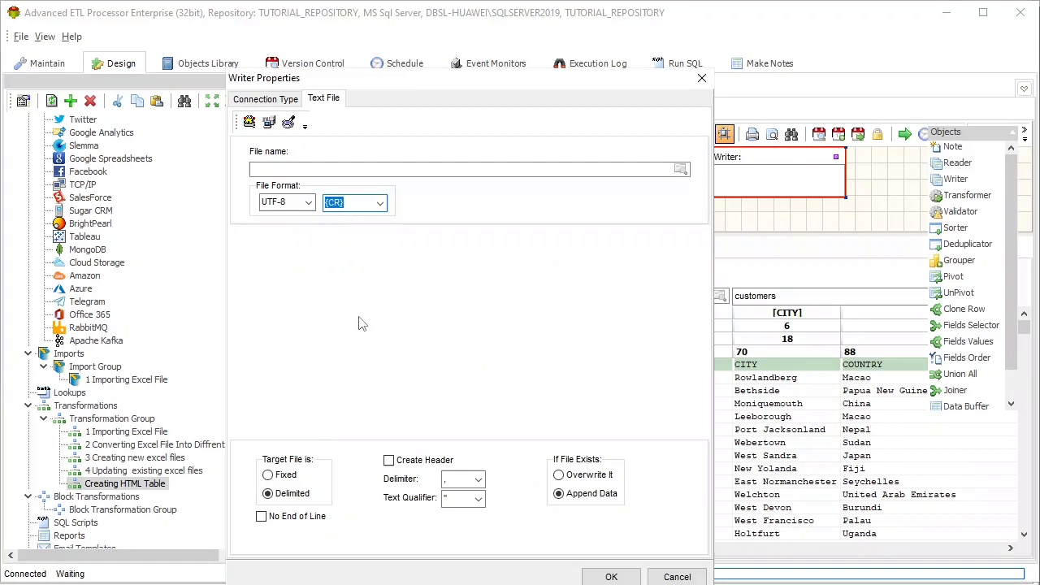
pyautogui.click(280, 477)
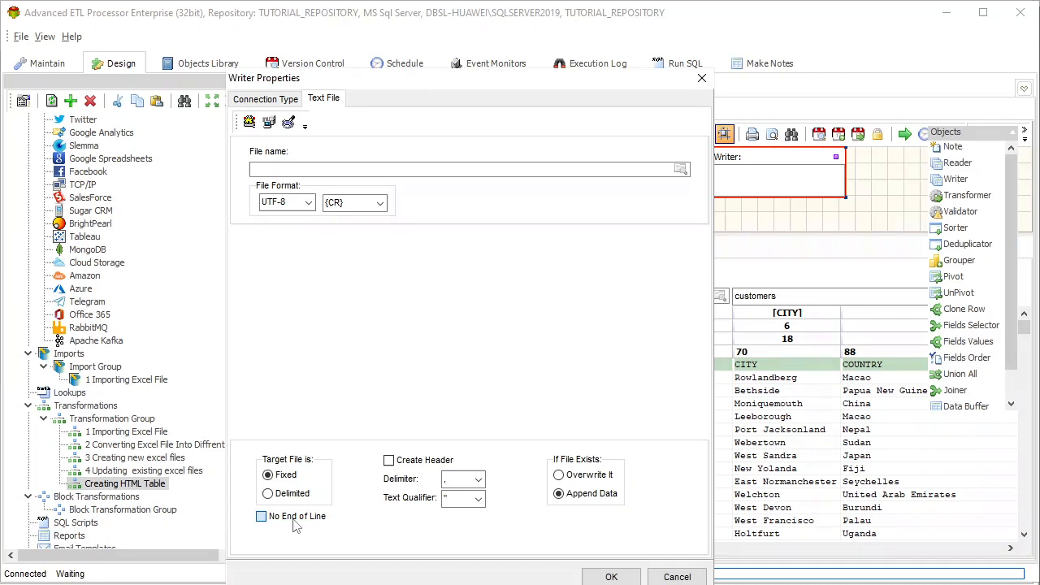
pyautogui.click(596, 479)
# Set the Writer's output file to table.html in the 00099 Target folder and accept the writer properties
pyautogui.click(682, 169)
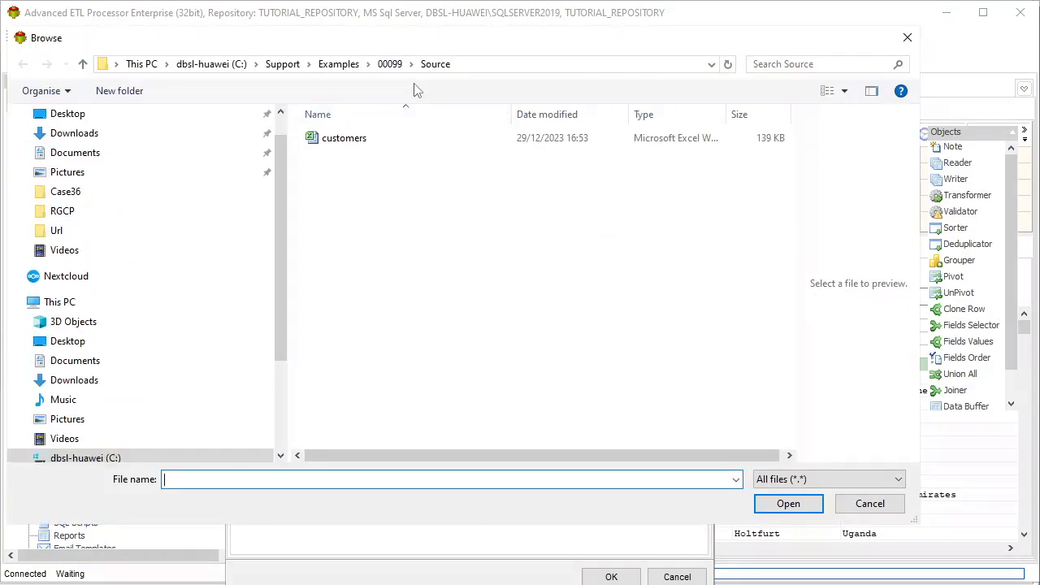
pyautogui.click(385, 65)
pyautogui.doubleClick(358, 156)
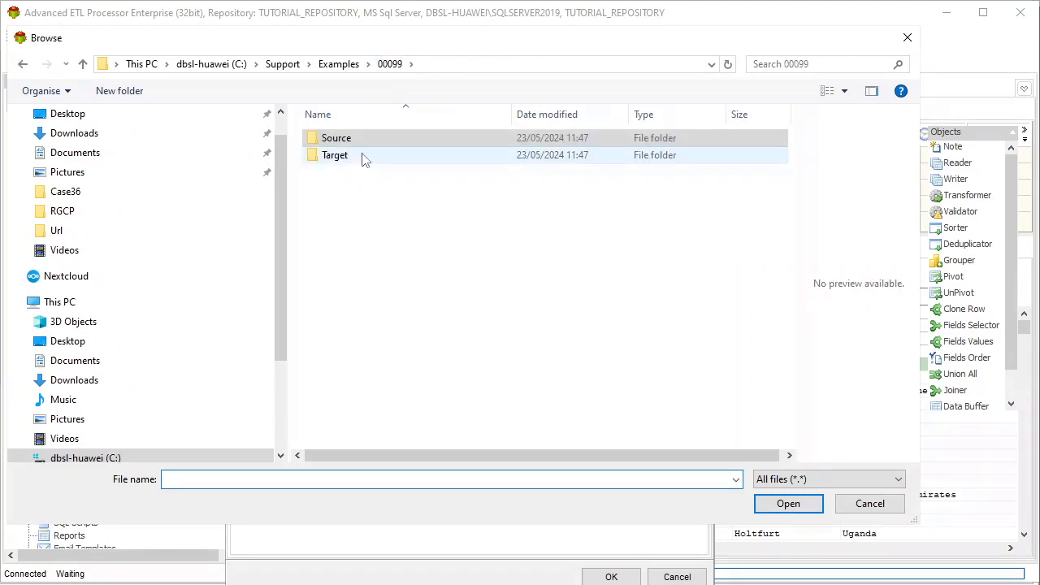
pyautogui.click(279, 483)
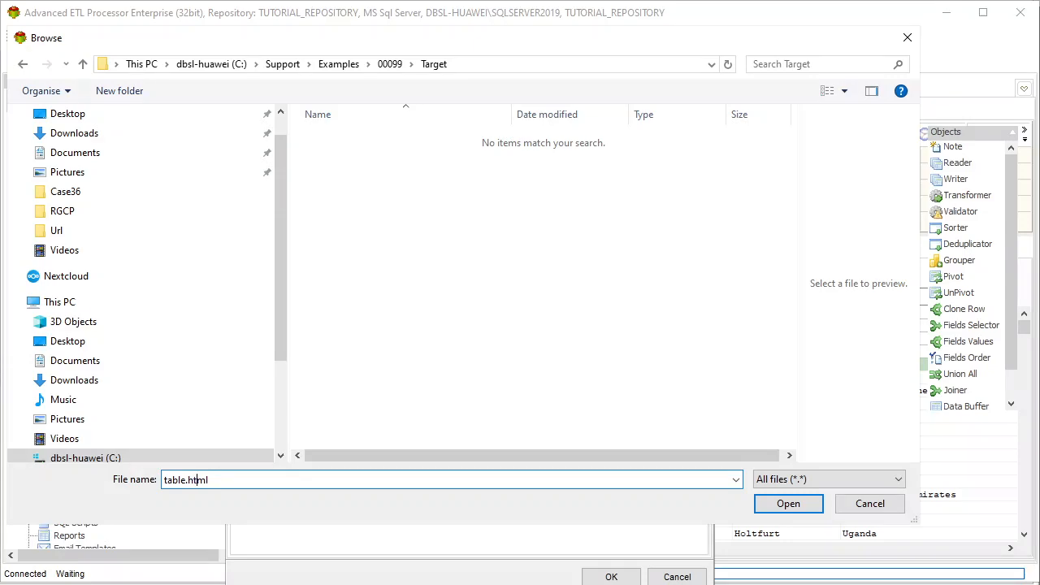
pyautogui.click(789, 504)
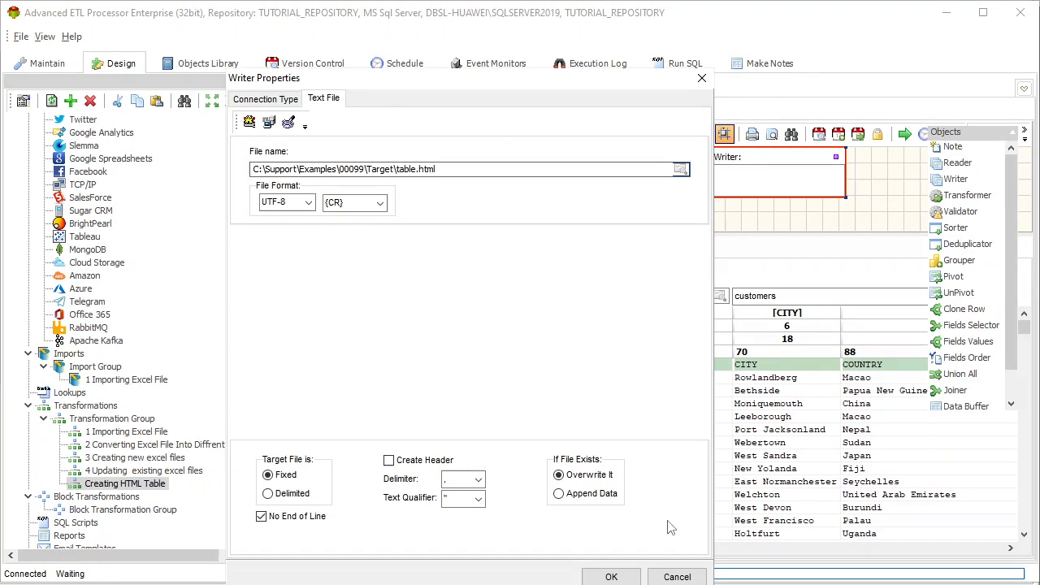
pyautogui.click(621, 577)
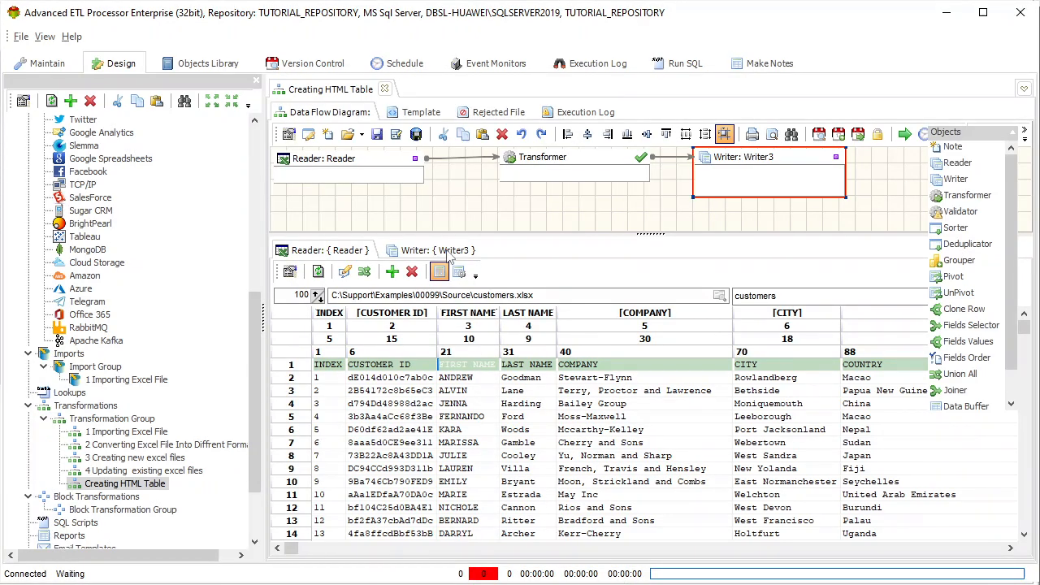
# Reduce the Writer's field list to a single column and rename that field [ROW]
pyautogui.click(443, 252)
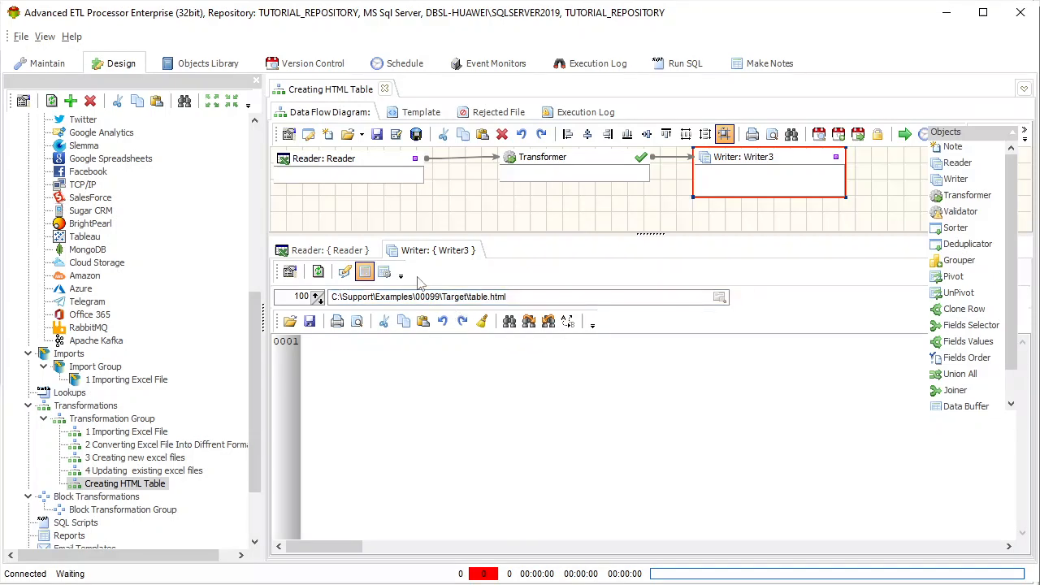
pyautogui.click(386, 275)
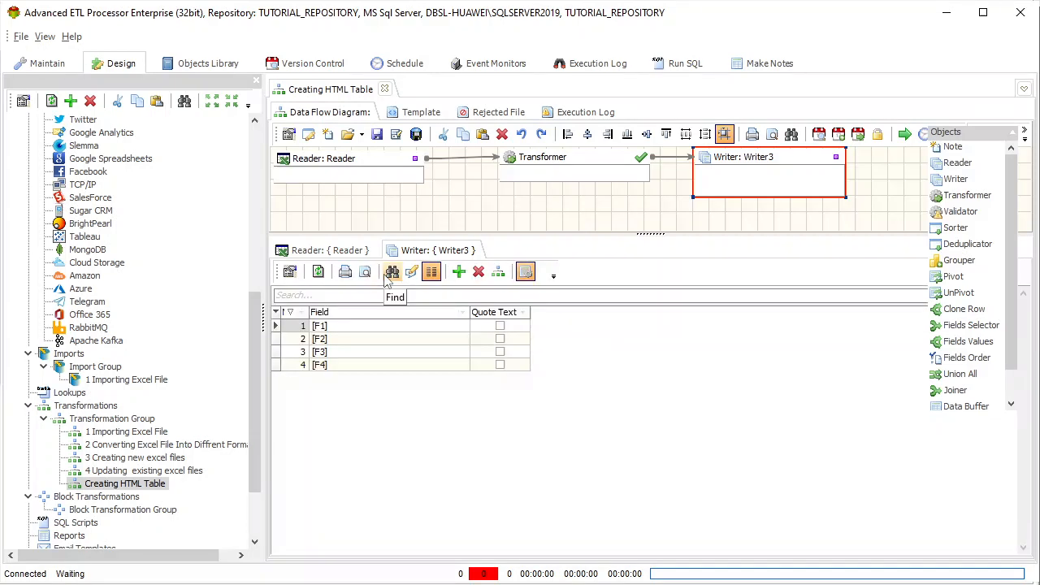
pyautogui.click(479, 274)
pyautogui.click(479, 275)
pyautogui.click(478, 275)
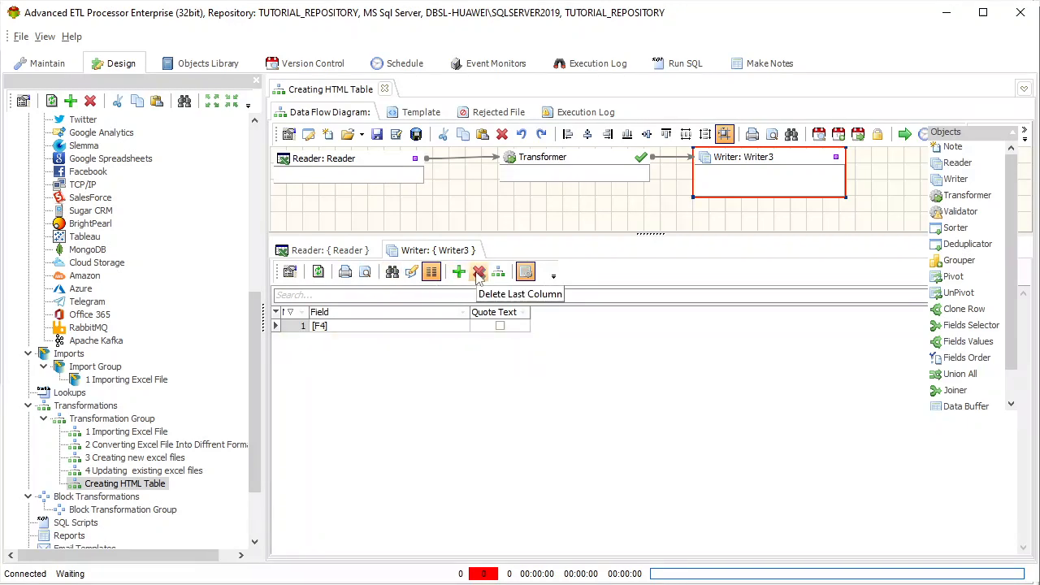
pyautogui.click(348, 326)
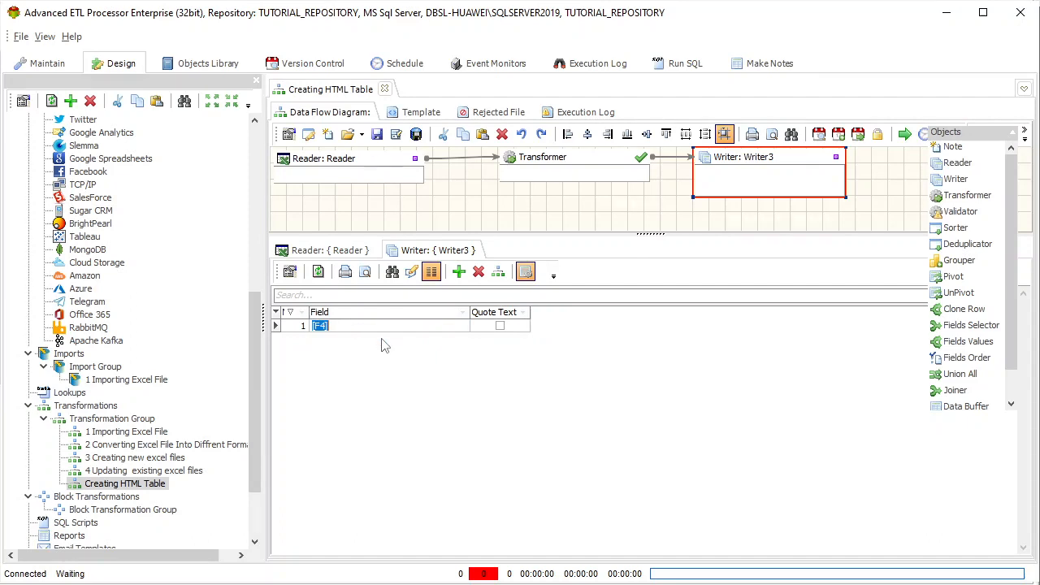
pyautogui.press('Right')
pyautogui.write('RO')
pyautogui.click(637, 223)
# Move the Transformer, Reader and Writer blocks slightly lower in the data flow diagram, keeping them in one row
pyautogui.click(614, 164)
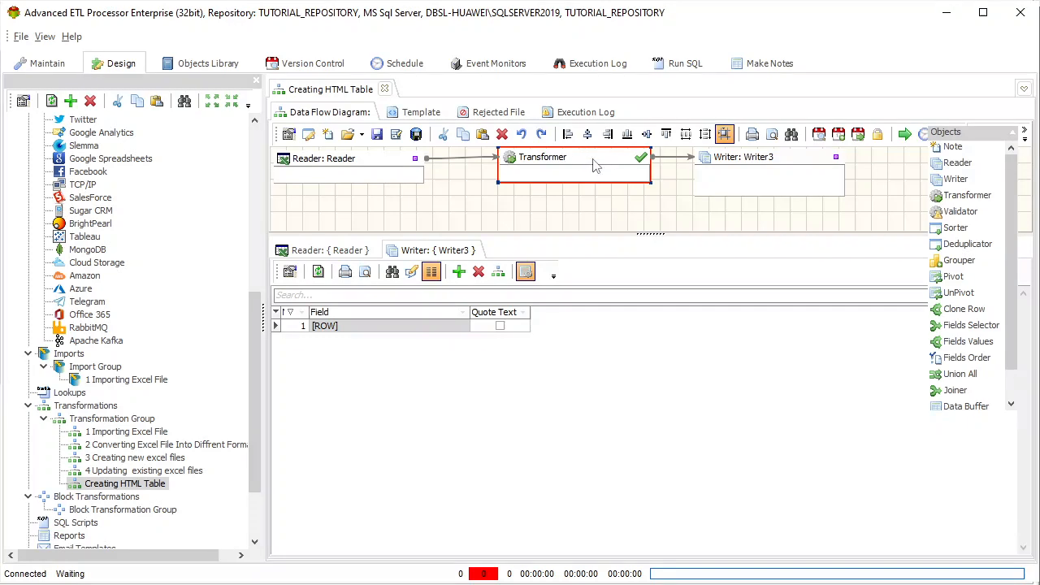
pyautogui.moveTo(594, 167); pyautogui.dragTo(594, 183)
pyautogui.click(374, 174)
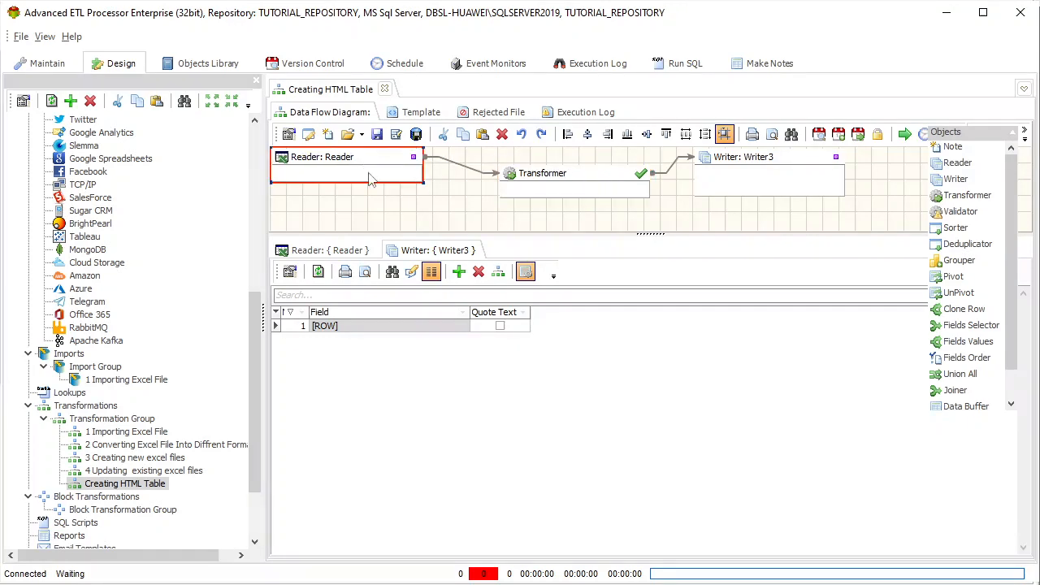
pyautogui.moveTo(374, 174); pyautogui.dragTo(384, 189)
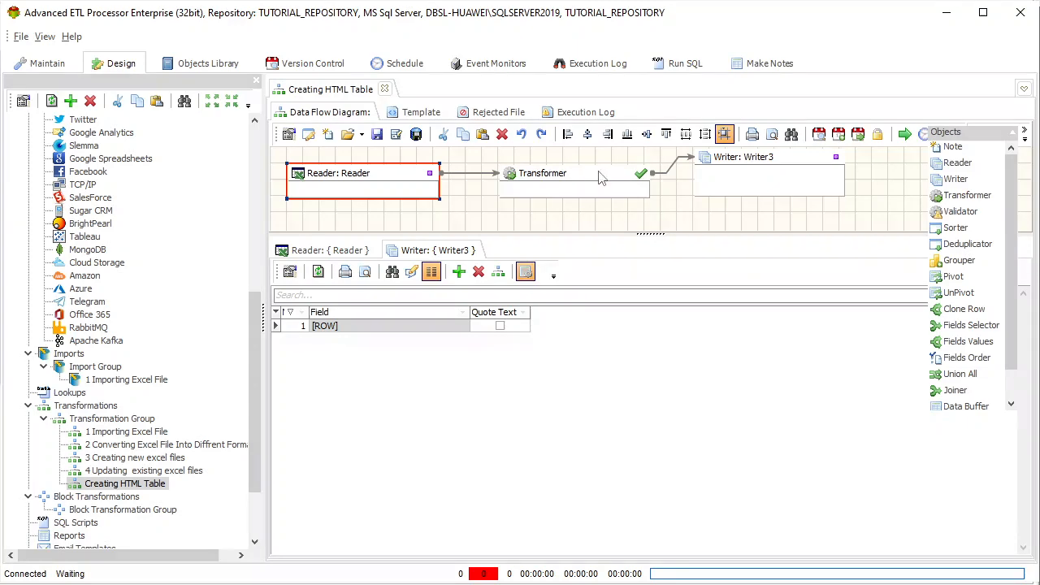
pyautogui.click(752, 160)
pyautogui.moveTo(754, 172); pyautogui.dragTo(755, 189)
# Open the Transformer's editor, enlarge its mapping area and window, and move the [ROW] output field farther from the input fields
pyautogui.click(569, 180)
pyautogui.doubleClick(569, 181)
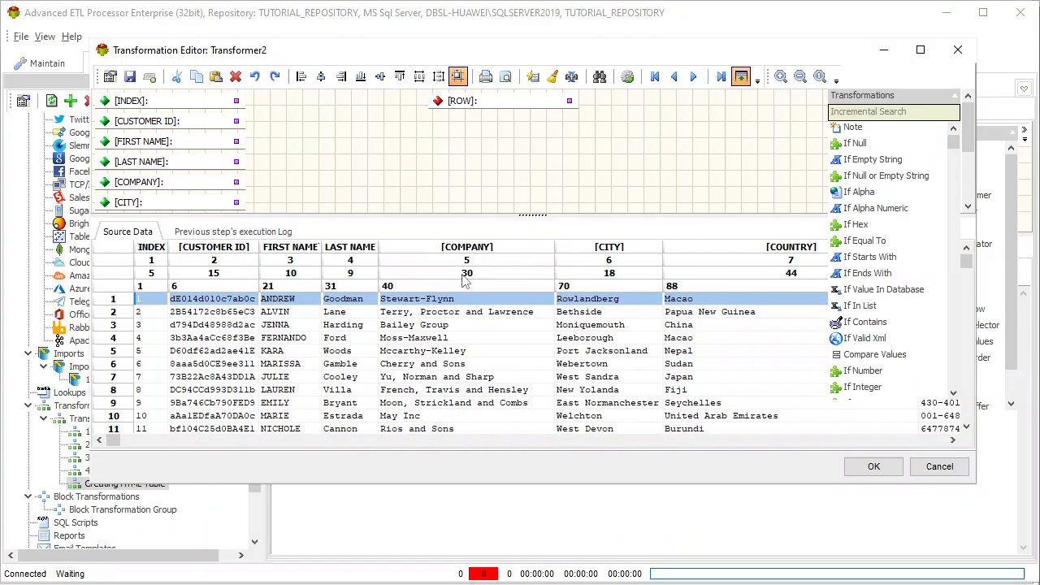
pyautogui.moveTo(536, 216); pyautogui.dragTo(533, 280)
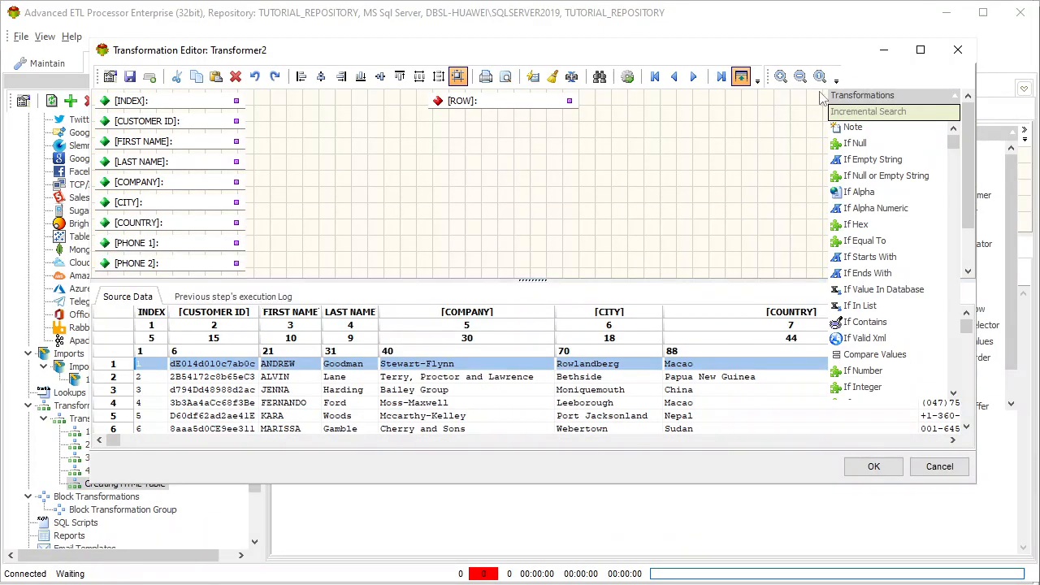
pyautogui.moveTo(621, 62); pyautogui.dragTo(537, 31)
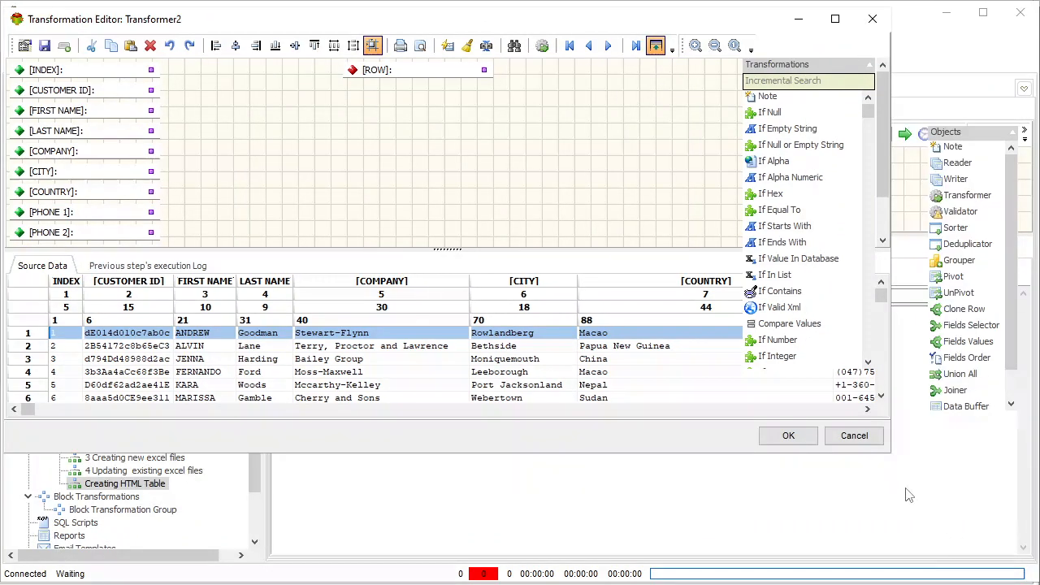
pyautogui.moveTo(892, 459); pyautogui.dragTo(1027, 552)
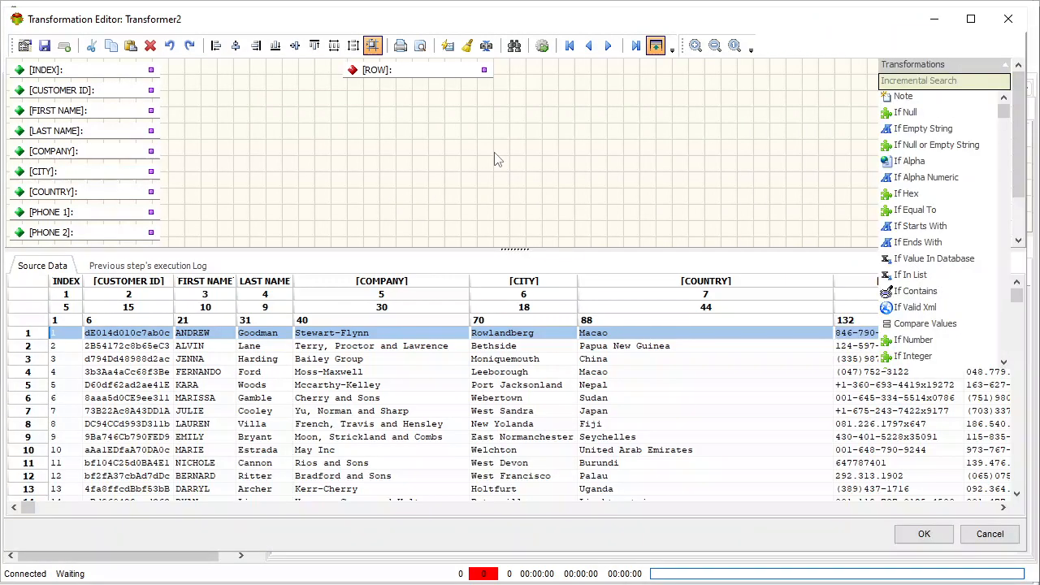
pyautogui.moveTo(440, 76); pyautogui.dragTo(634, 144)
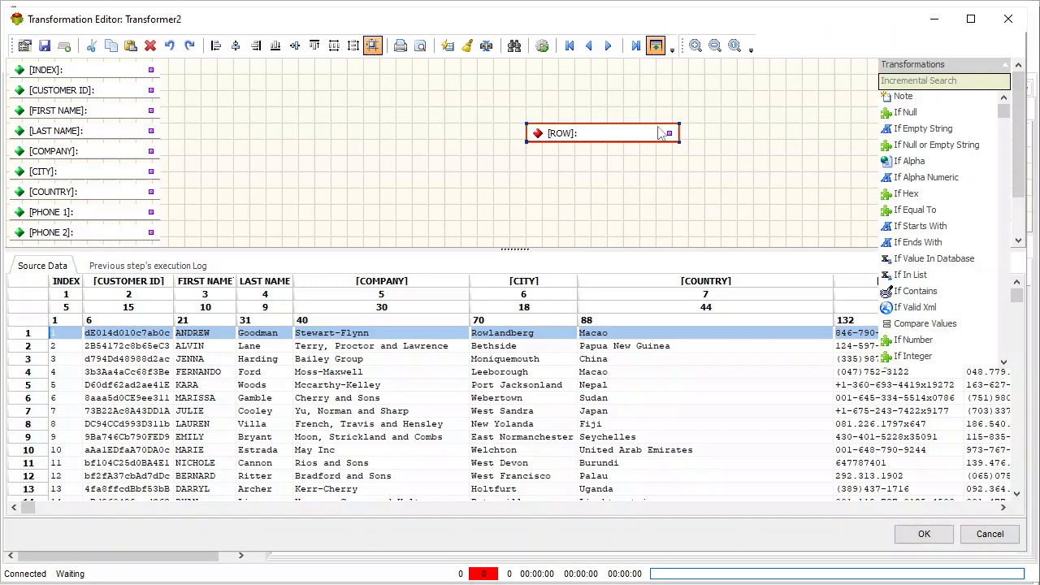
# Add an Encode XML Element transformation named td beside the input fields and link [INDEX] to it
pyautogui.click(944, 80)
pyautogui.write('xml')
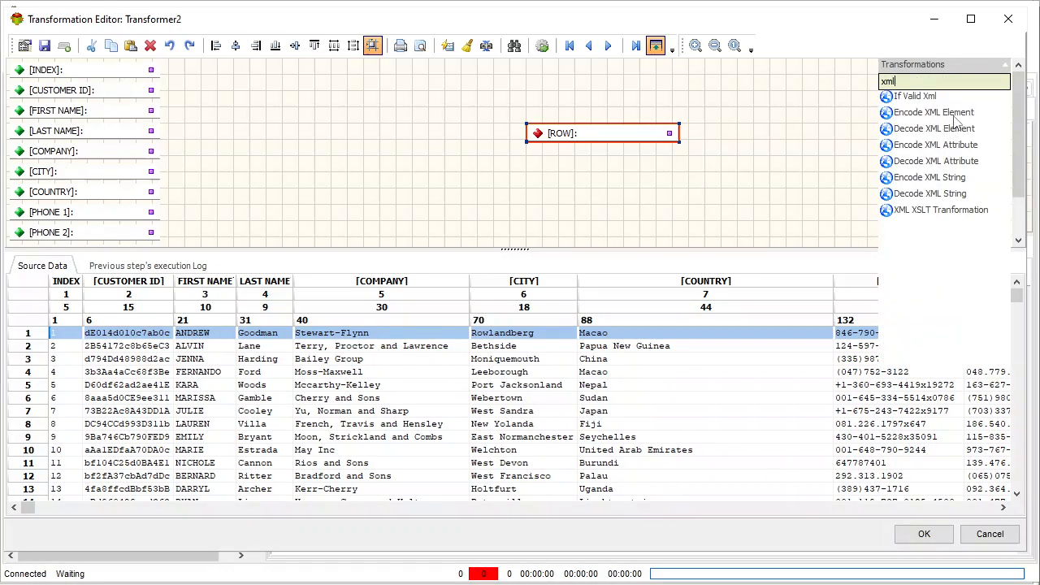
pyautogui.click(955, 116)
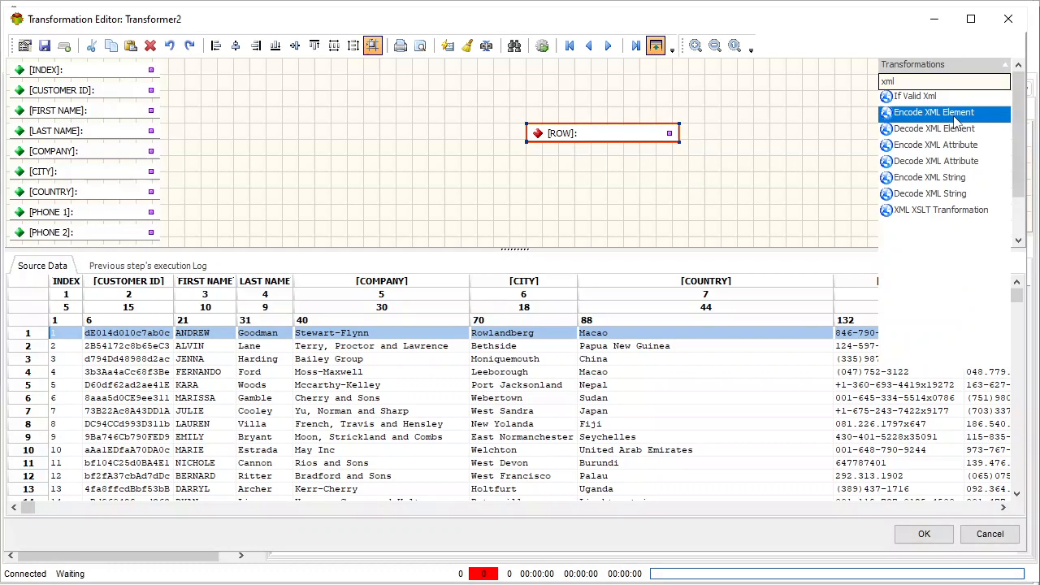
pyautogui.click(209, 63)
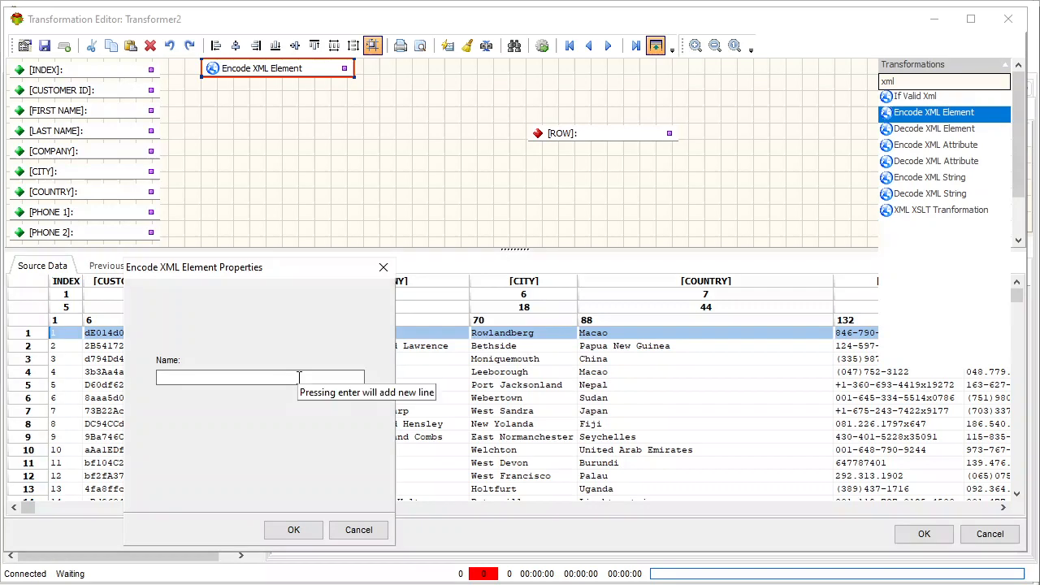
pyautogui.write('td')
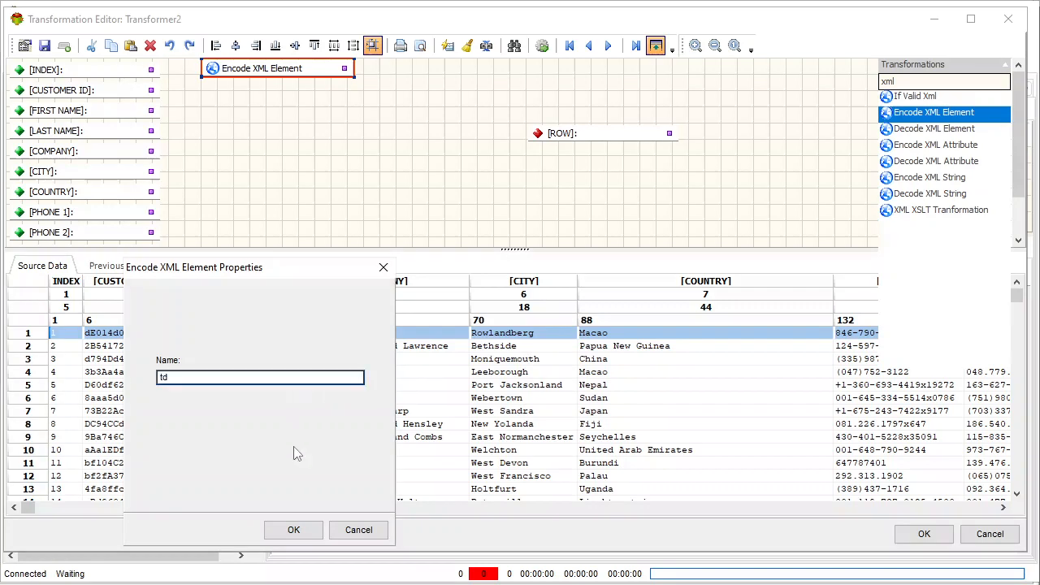
pyautogui.click(294, 530)
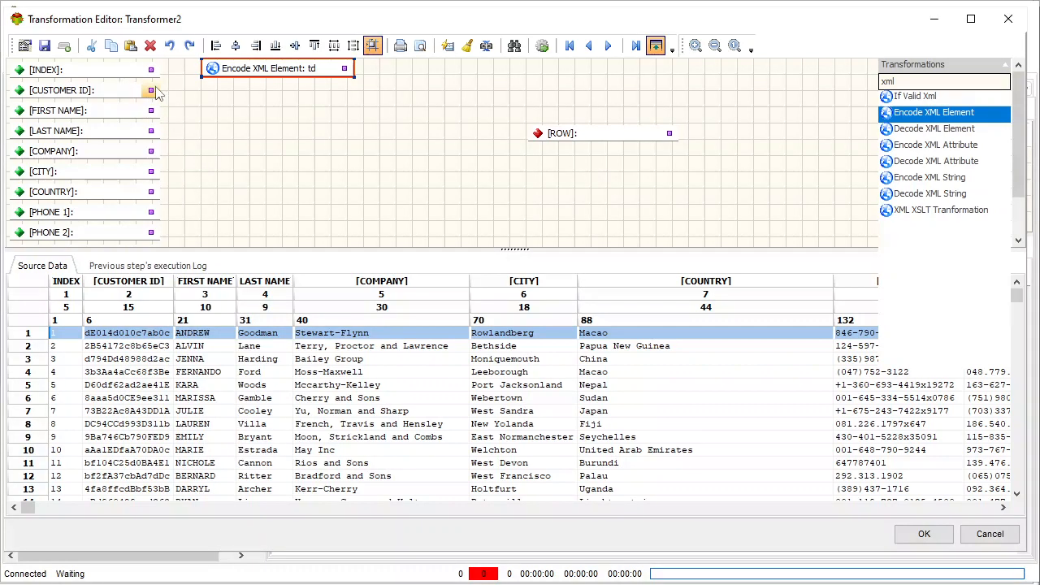
pyautogui.moveTo(151, 69); pyautogui.dragTo(213, 71)
# Paste three more copies of the td Encode XML Element and place them in a column under the first one
pyautogui.hotkey('ctrl', 'v')
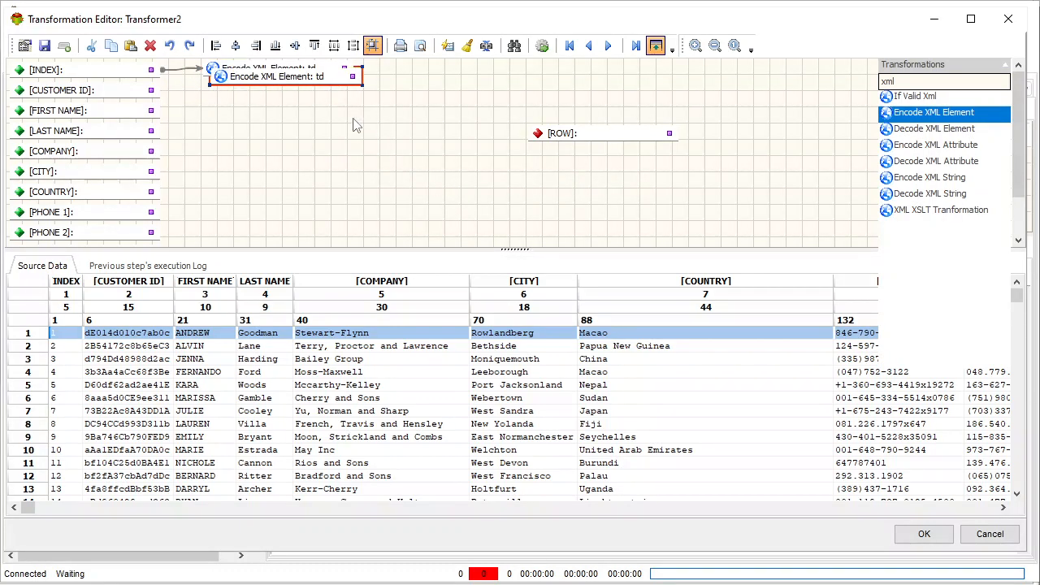
pyautogui.moveTo(316, 81); pyautogui.dragTo(324, 155)
pyautogui.hotkey('ctrl', 'v')
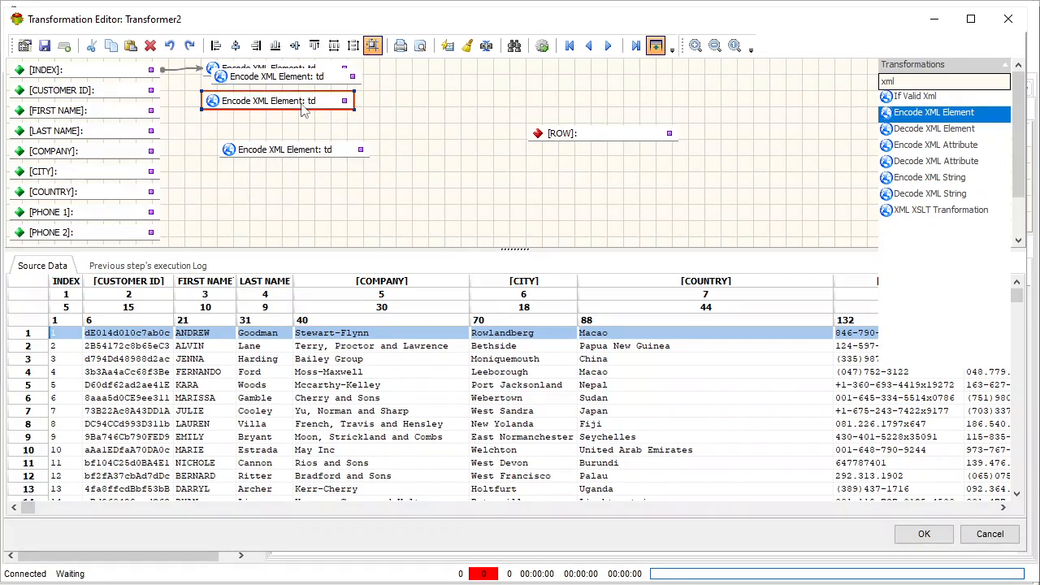
pyautogui.moveTo(306, 118); pyautogui.dragTo(302, 169)
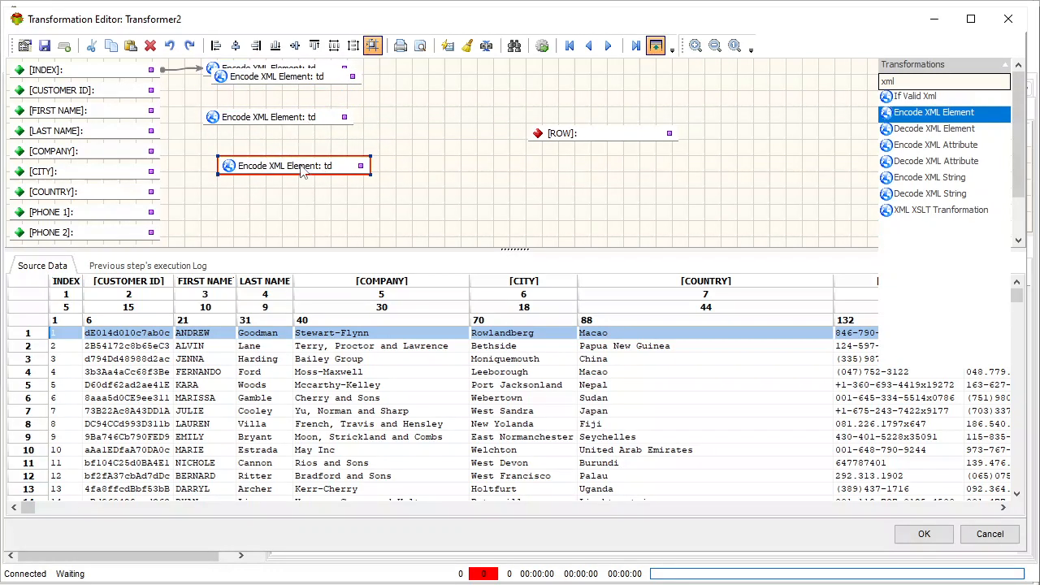
pyautogui.moveTo(314, 85); pyautogui.dragTo(309, 100)
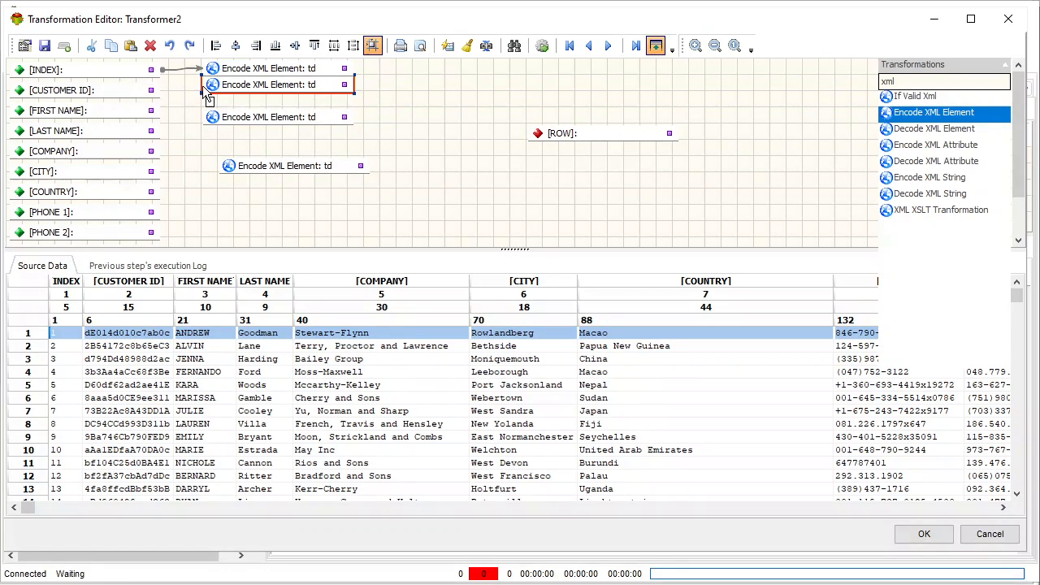
# Link [CUSTOMER ID], [FIRST NAME] and [LAST NAME] each to its own td Encode XML Element
pyautogui.moveTo(152, 90); pyautogui.dragTo(210, 85)
pyautogui.moveTo(152, 110); pyautogui.dragTo(213, 118)
pyautogui.moveTo(151, 130); pyautogui.dragTo(256, 151)
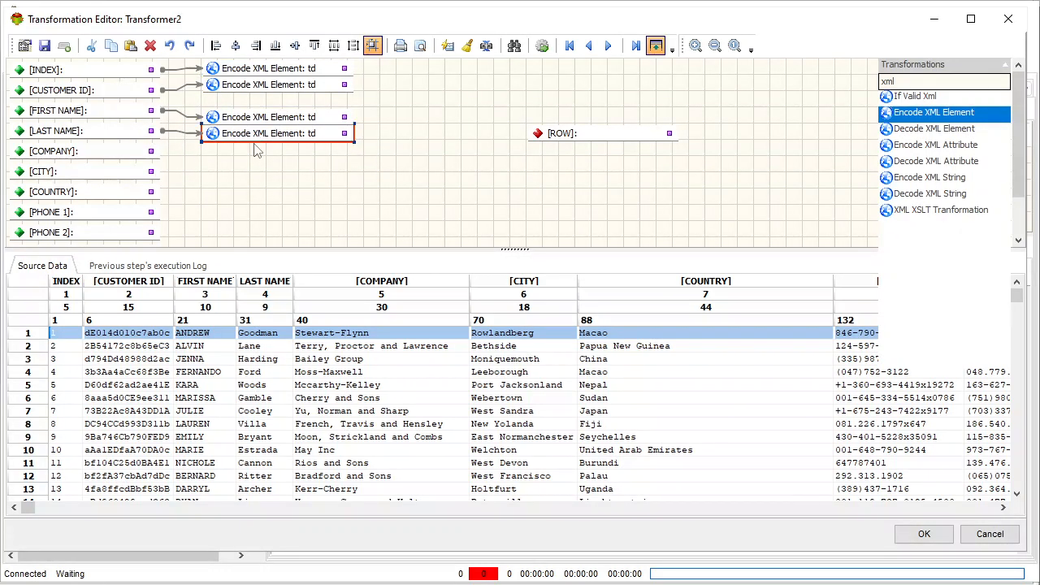
pyautogui.click(284, 119)
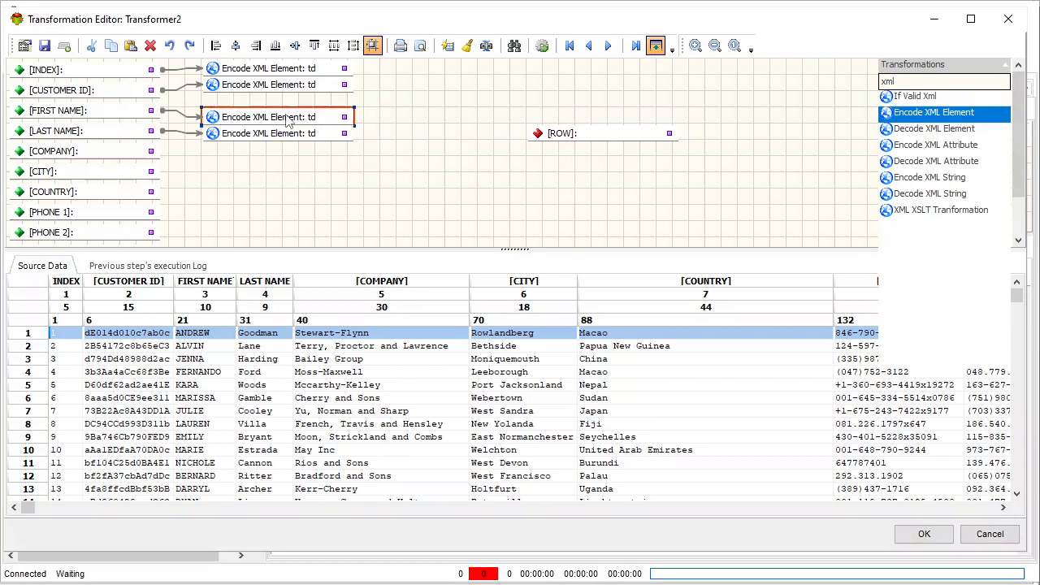
pyautogui.click(289, 136)
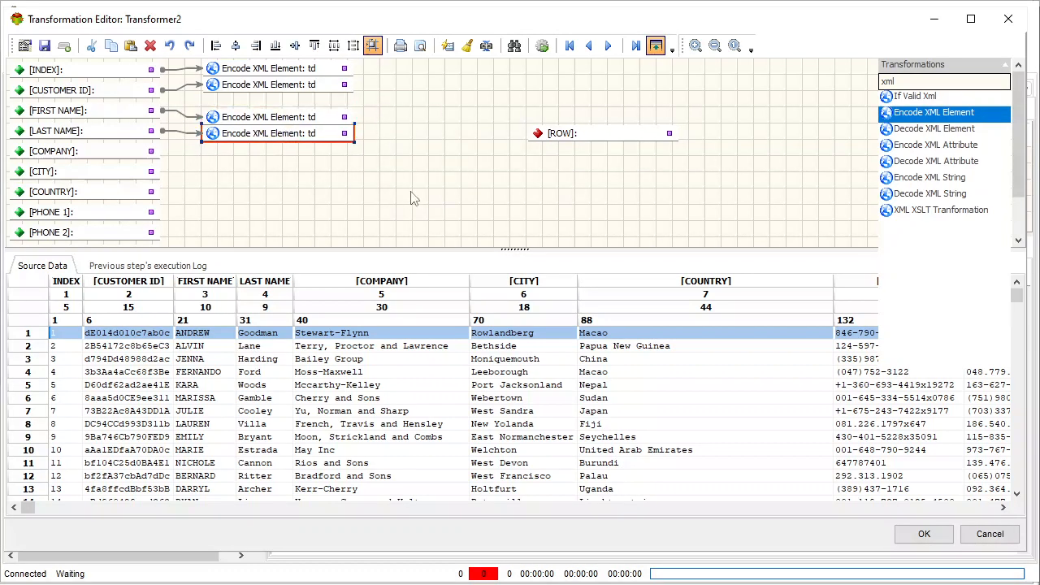
# Add two more td Encode XML Element copies below the others and link [COMPANY] and [CITY] to them
pyautogui.hotkey('ctrl', 'v')
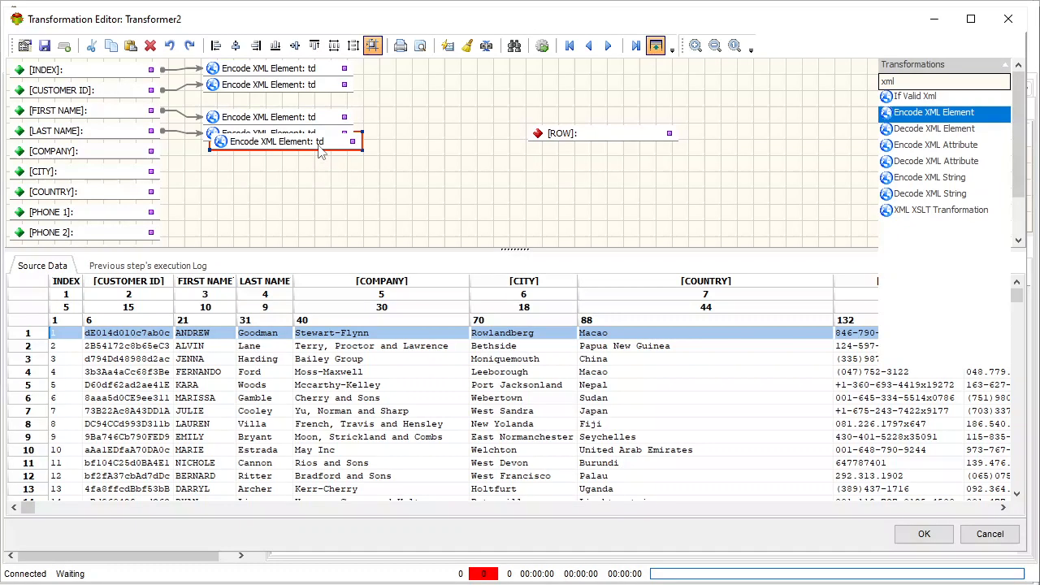
pyautogui.moveTo(318, 147); pyautogui.dragTo(314, 169)
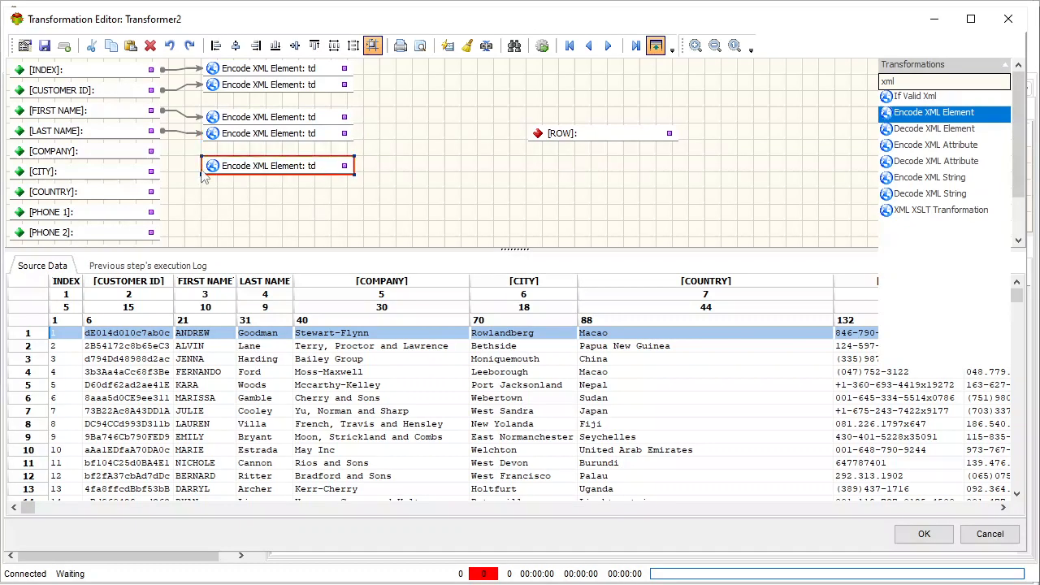
pyautogui.moveTo(151, 151); pyautogui.dragTo(242, 170)
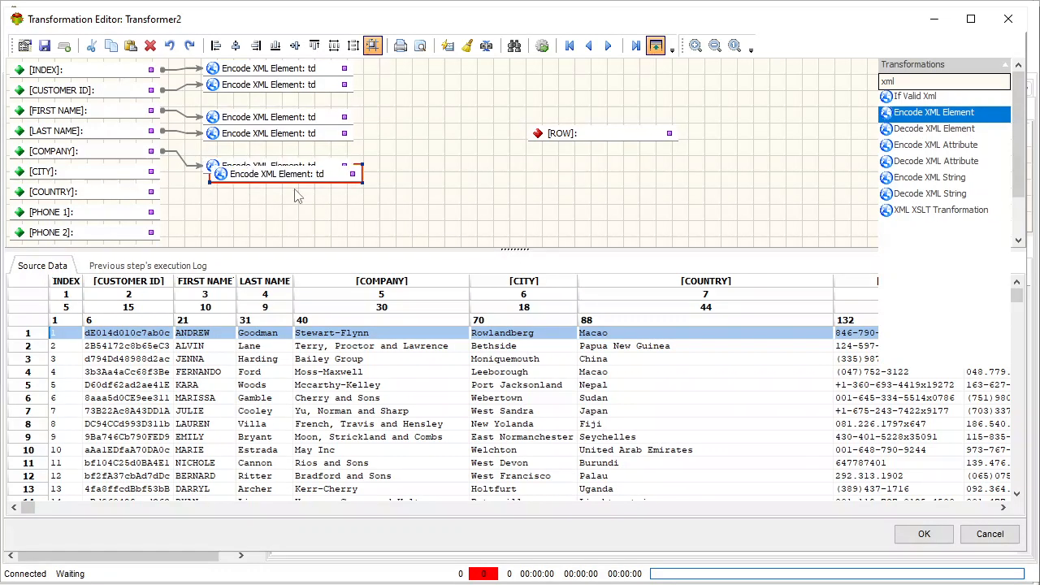
pyautogui.hotkey('ctrl', 'v')
pyautogui.moveTo(301, 195); pyautogui.dragTo(301, 213)
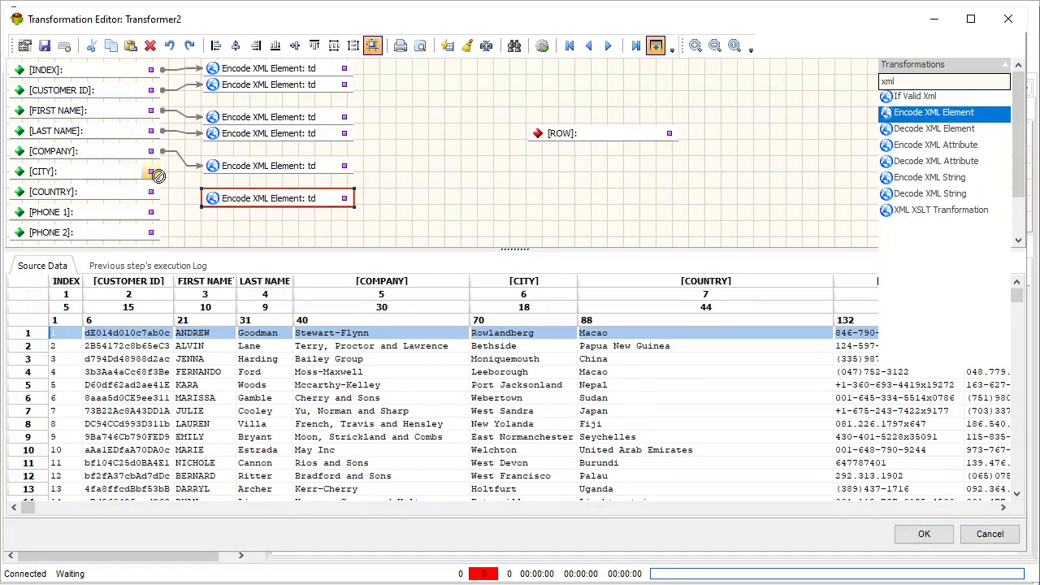
pyautogui.moveTo(151, 171); pyautogui.dragTo(240, 214)
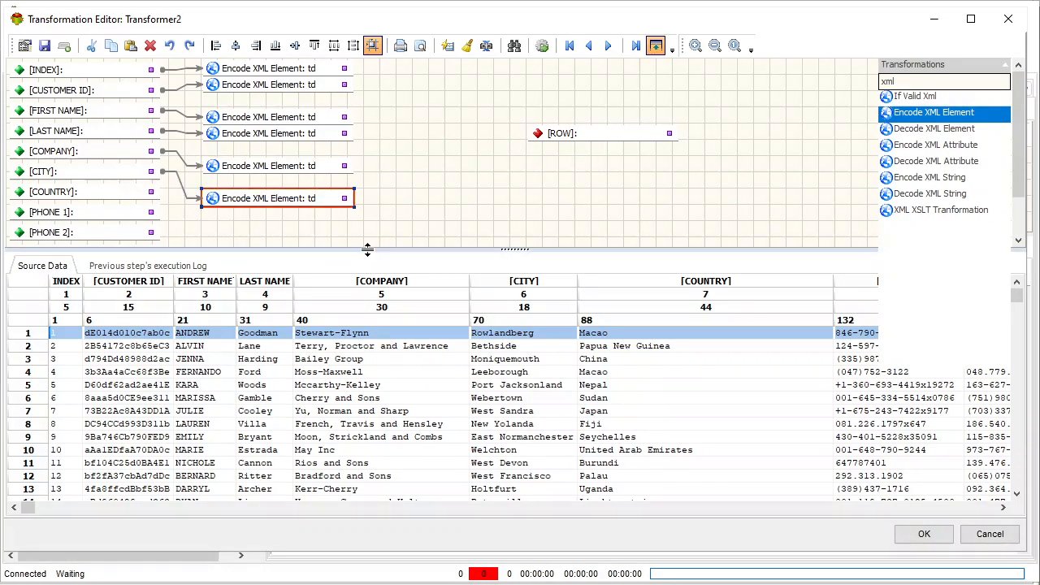
# Enlarge the mapping area and add two more td Encode XML Element copies linked from [COUNTRY] and [PHONE 1]
pyautogui.moveTo(366, 249); pyautogui.dragTo(376, 387)
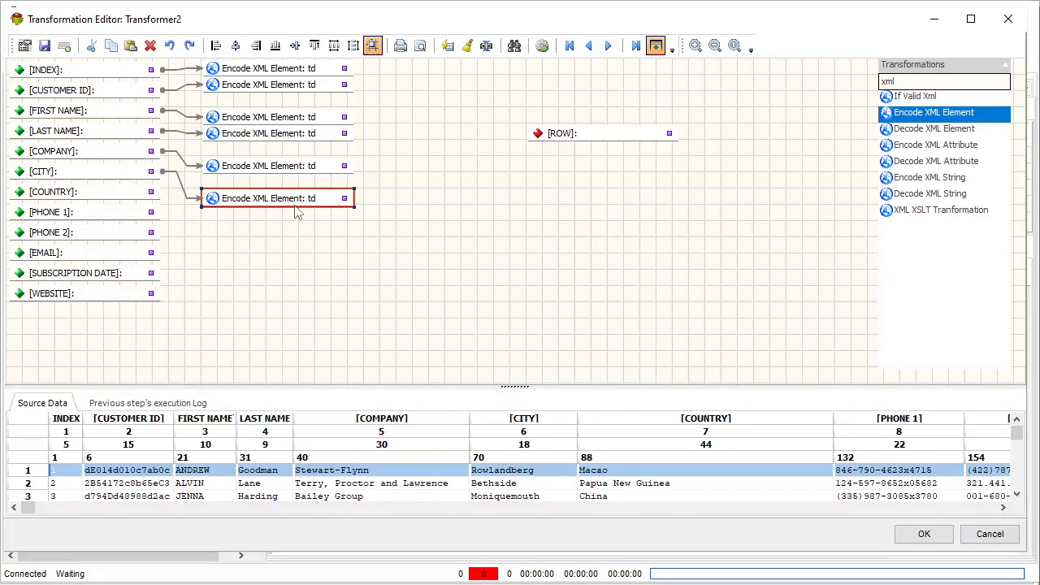
pyautogui.hotkey('ctrl', 'v')
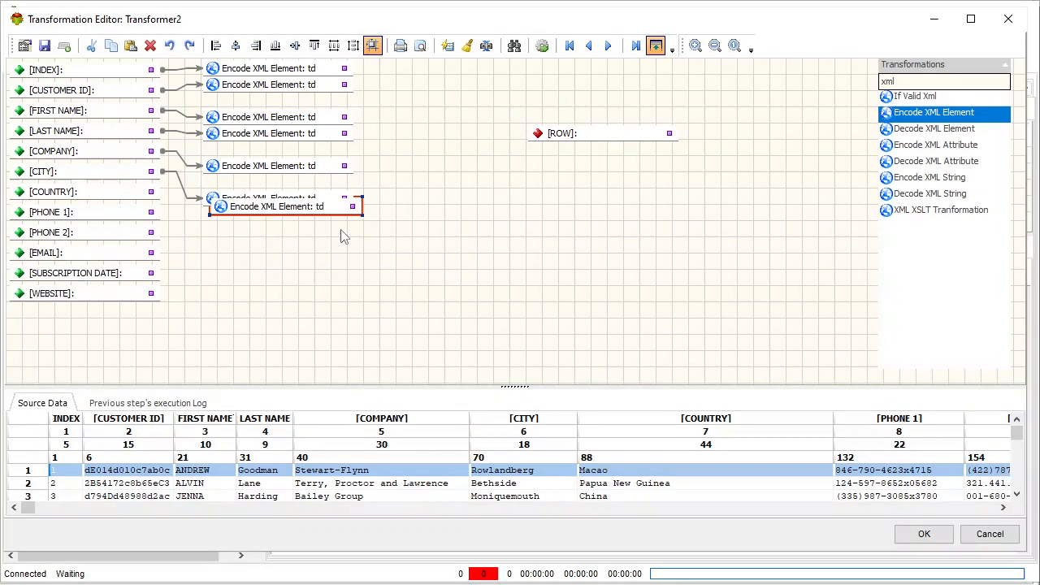
pyautogui.moveTo(325, 208); pyautogui.dragTo(327, 235)
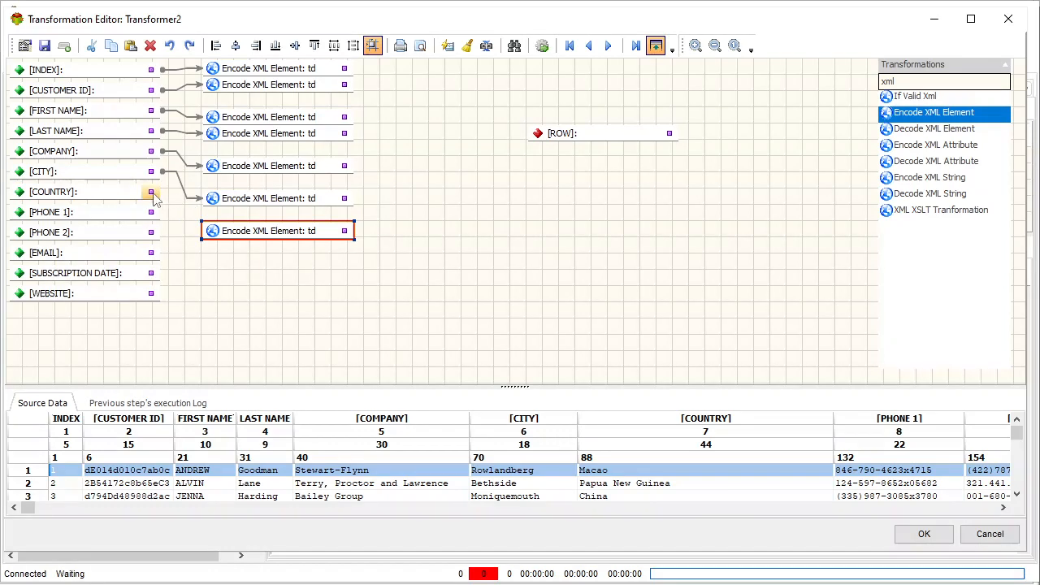
pyautogui.moveTo(151, 192); pyautogui.dragTo(205, 232)
pyautogui.hotkey('ctrl', 'v')
pyautogui.moveTo(309, 248); pyautogui.dragTo(312, 269)
pyautogui.moveTo(152, 213); pyautogui.dragTo(210, 265)
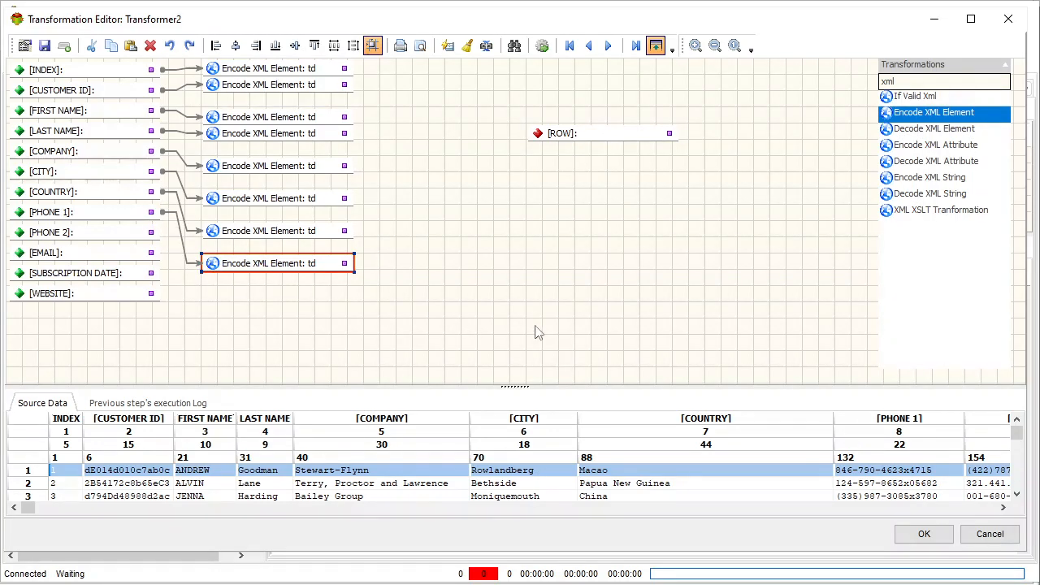
# Add two further td Encode XML Element copies to the column and link [PHONE 2] and [EMAIL] to them
pyautogui.hotkey('ctrl', 'v')
pyautogui.moveTo(309, 282); pyautogui.dragTo(308, 301)
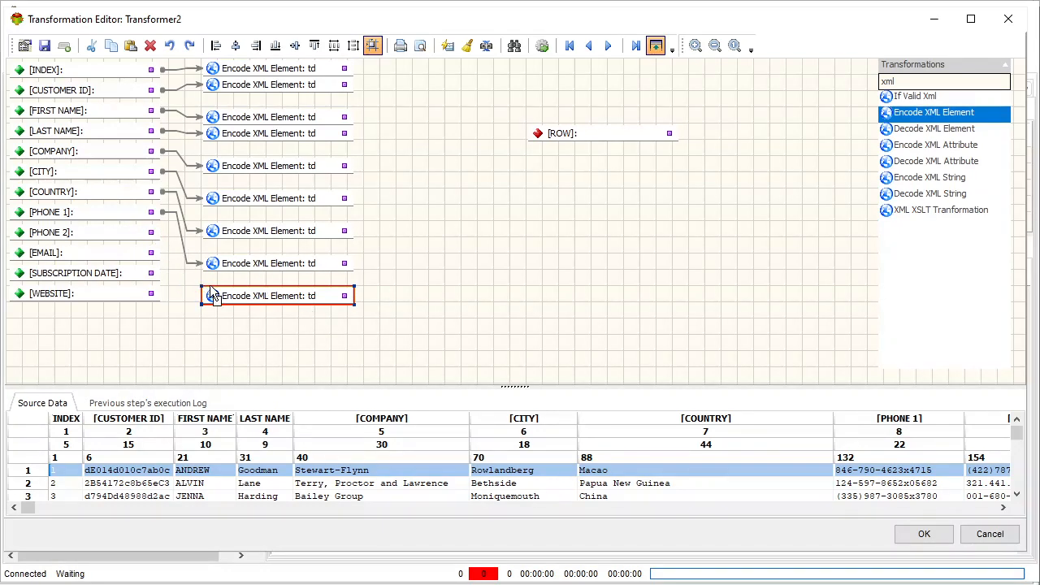
pyautogui.moveTo(207, 294); pyautogui.dragTo(208, 295)
pyautogui.hotkey('ctrl', 'v')
pyautogui.moveTo(316, 309); pyautogui.dragTo(308, 335)
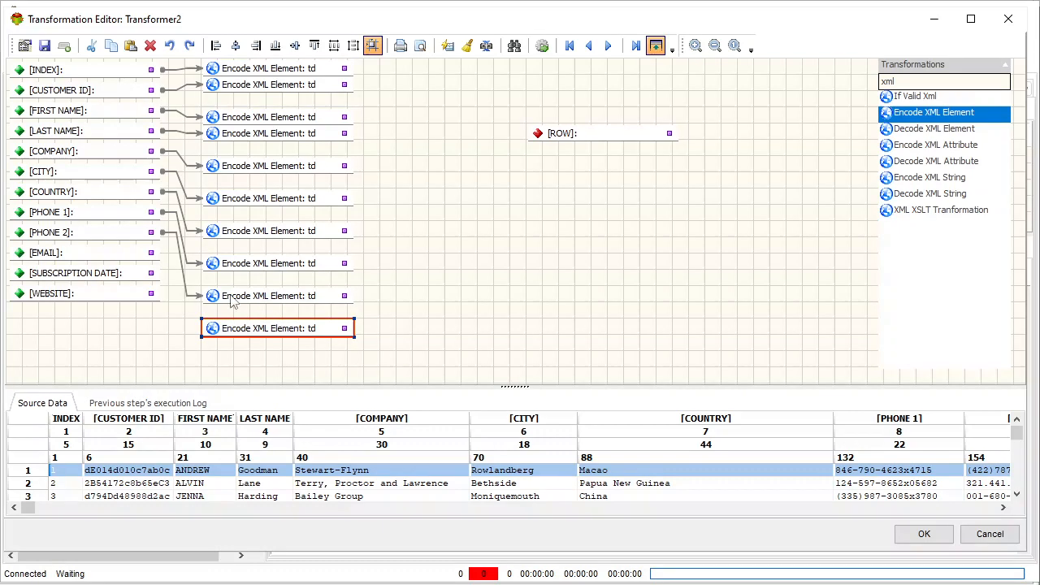
pyautogui.click(213, 338)
# Add the last two td Encode XML Element copies and link [SUBSCRIPTION DATE] and [WEBSITE] to them
pyautogui.hotkey('ctrl', 'v')
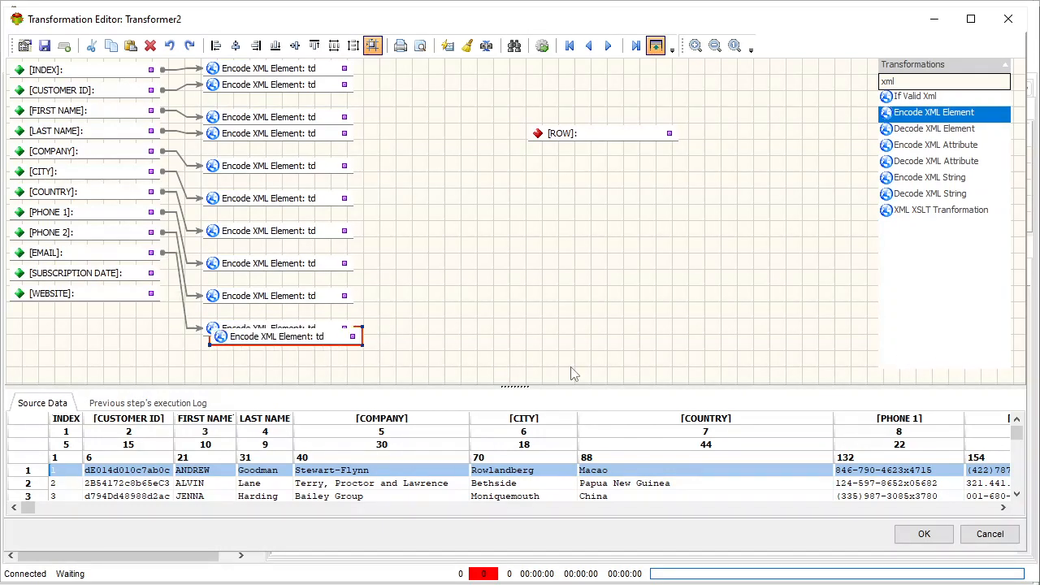
pyautogui.moveTo(323, 351); pyautogui.dragTo(314, 367)
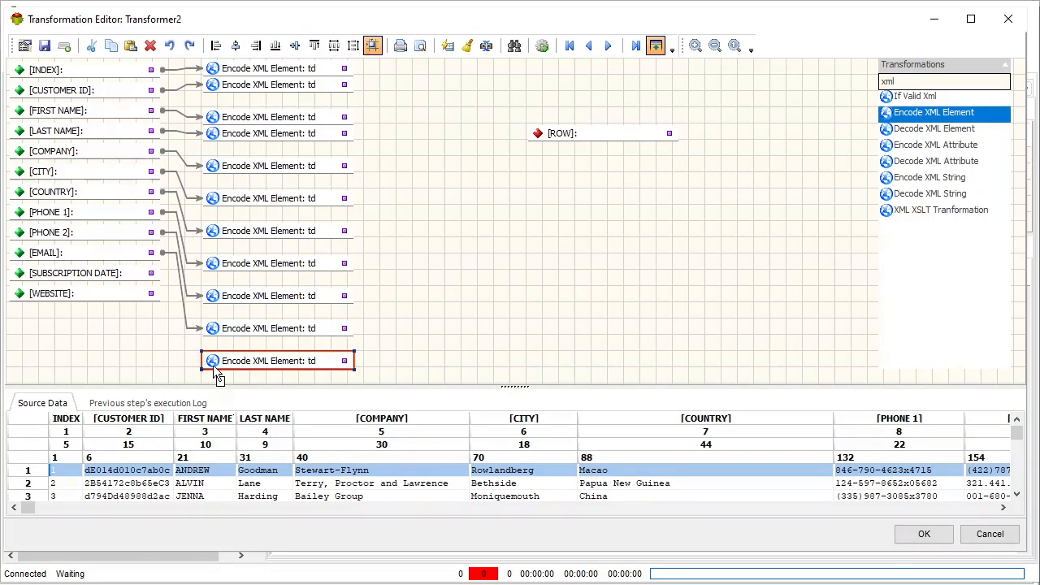
pyautogui.moveTo(213, 367); pyautogui.dragTo(210, 362)
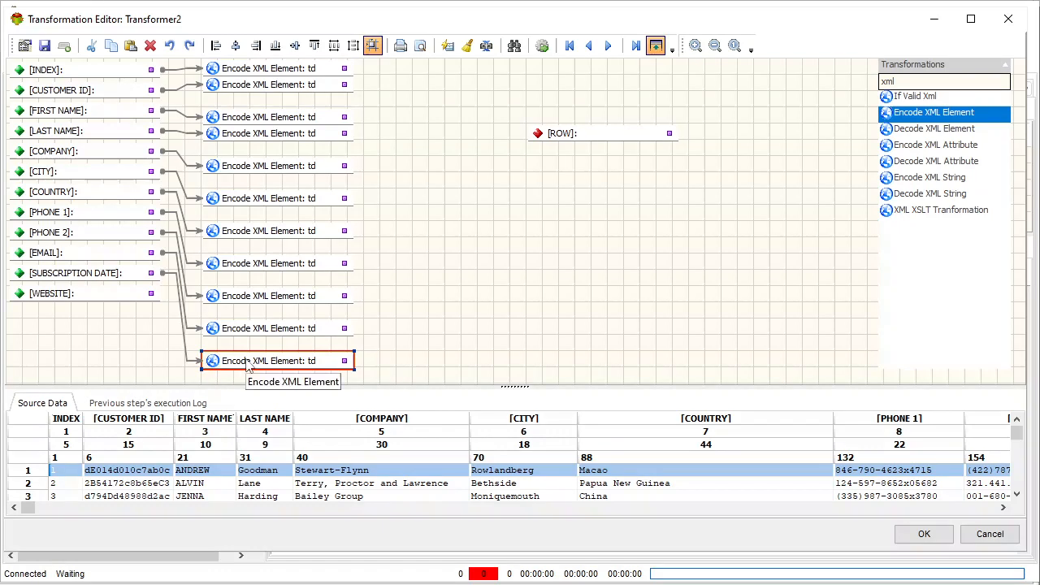
pyautogui.moveTo(344, 364); pyautogui.dragTo(308, 382)
pyautogui.moveTo(151, 292); pyautogui.dragTo(211, 380)
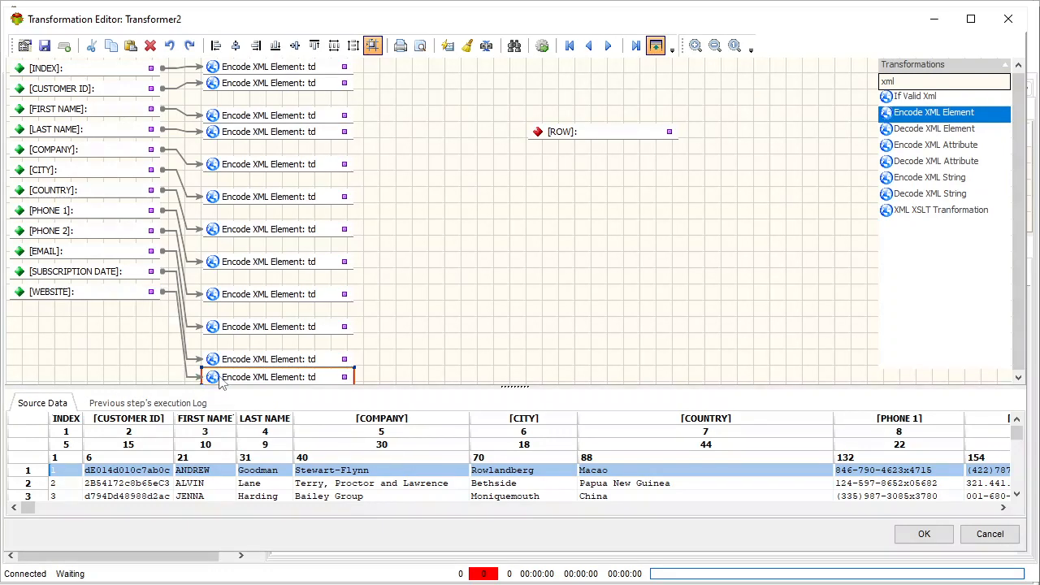
# Move the [WEBSITE] field down level with its td element and arrange the two lowest td elements one directly above the other
pyautogui.moveTo(128, 294); pyautogui.dragTo(140, 365)
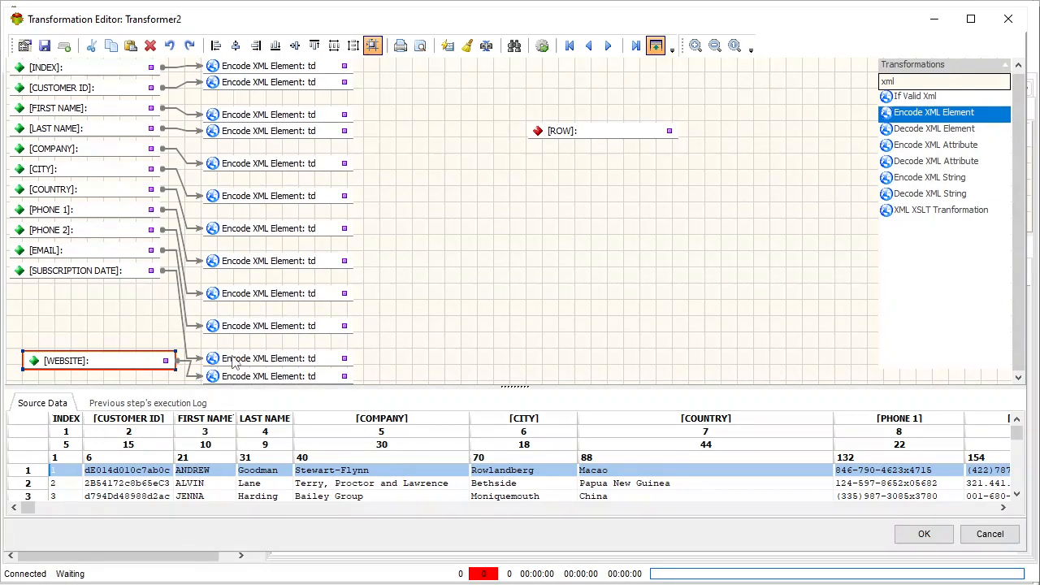
pyautogui.moveTo(249, 357); pyautogui.dragTo(272, 376)
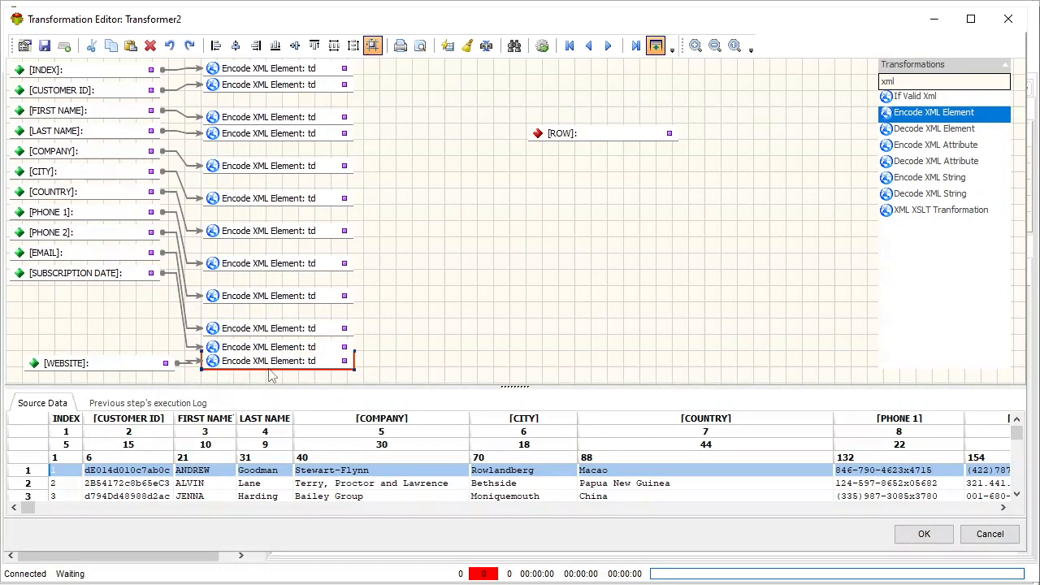
pyautogui.click(116, 373)
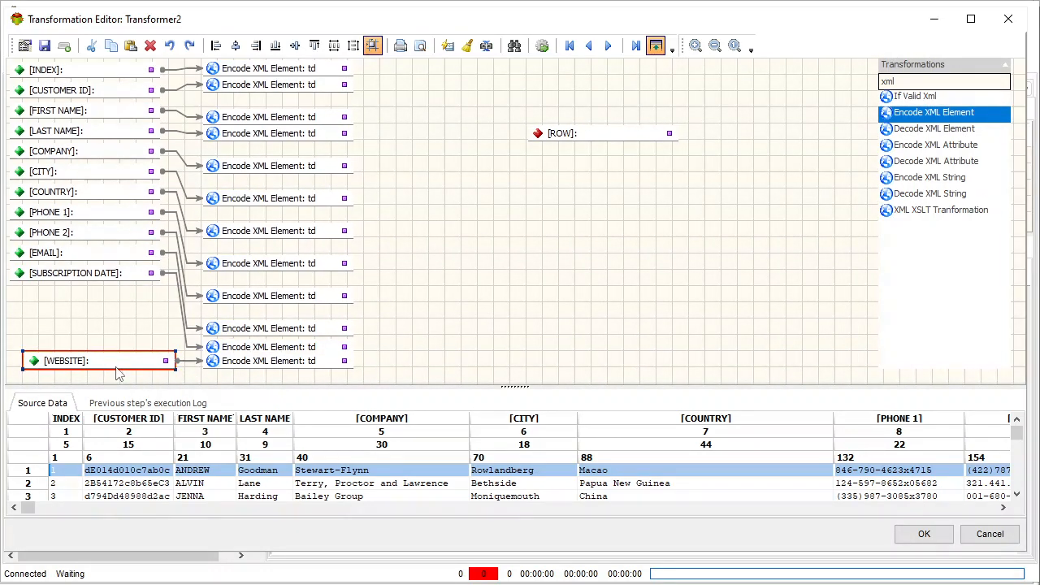
# Space all the td Encode XML Element objects evenly in the vertical direction
pyautogui.moveTo(398, 371); pyautogui.dragTo(197, 60)
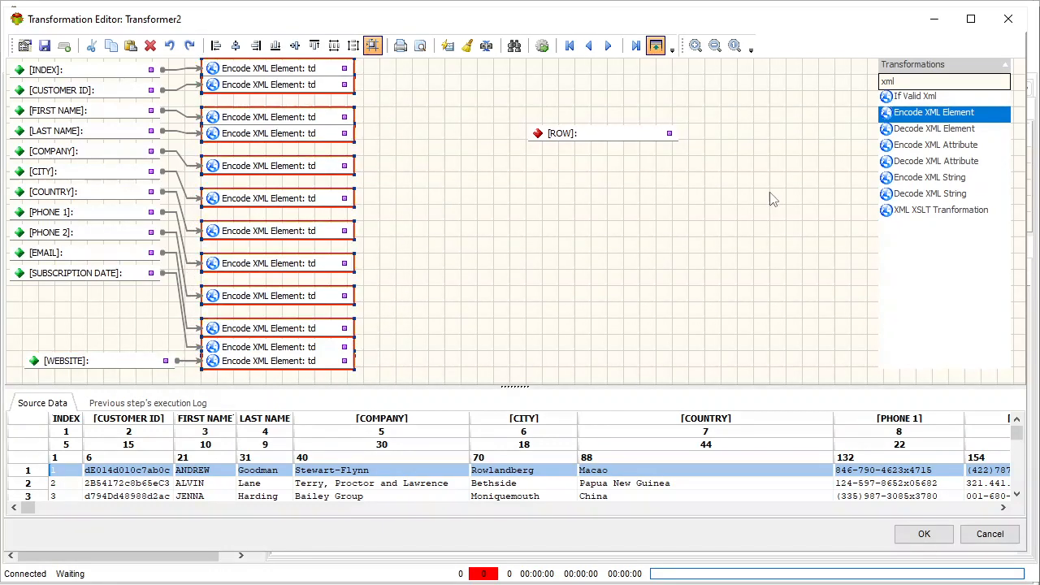
pyautogui.click(354, 45)
pyautogui.click(490, 306)
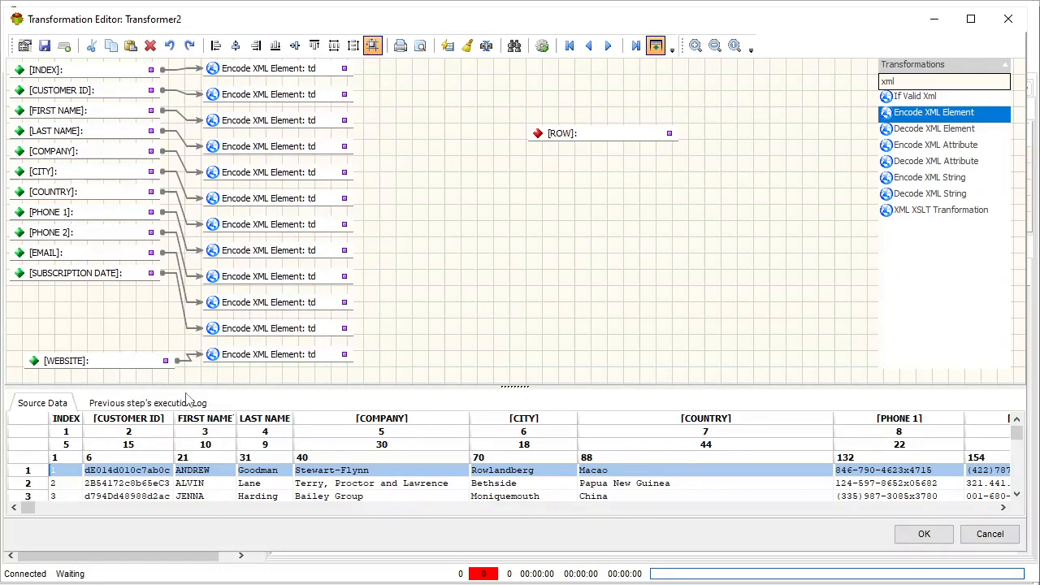
# Space all input fields from [INDEX] to [WEBSITE] evenly in the vertical direction and align their left edges
pyautogui.moveTo(199, 375); pyautogui.dragTo(7, 60)
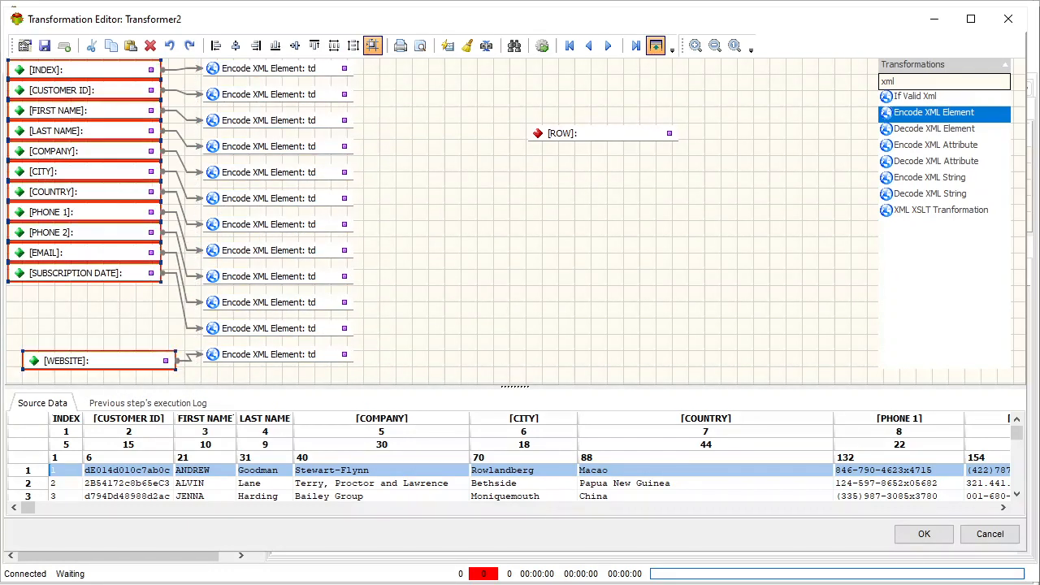
pyautogui.click(353, 45)
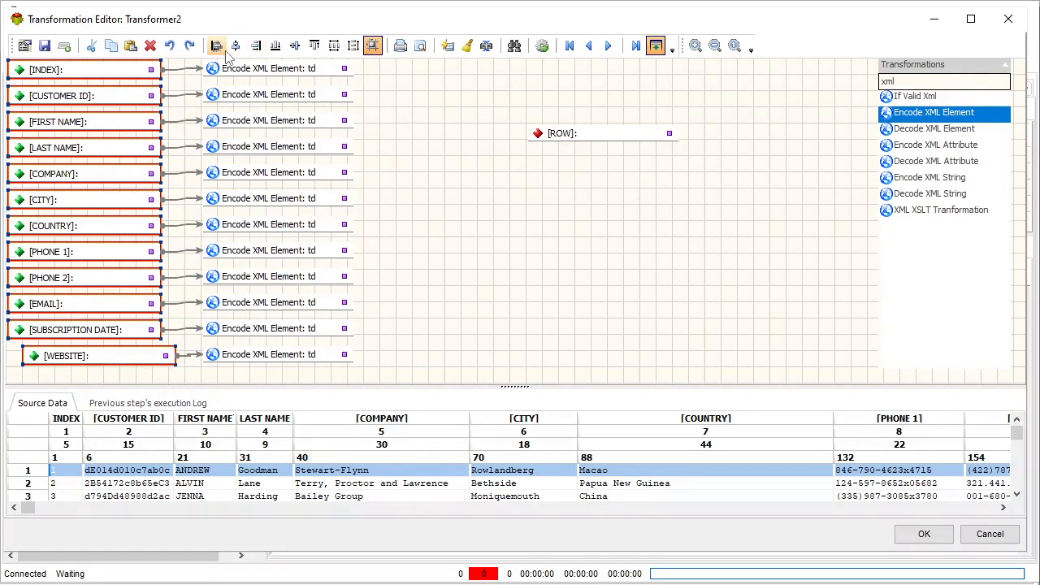
pyautogui.click(217, 48)
pyautogui.click(450, 290)
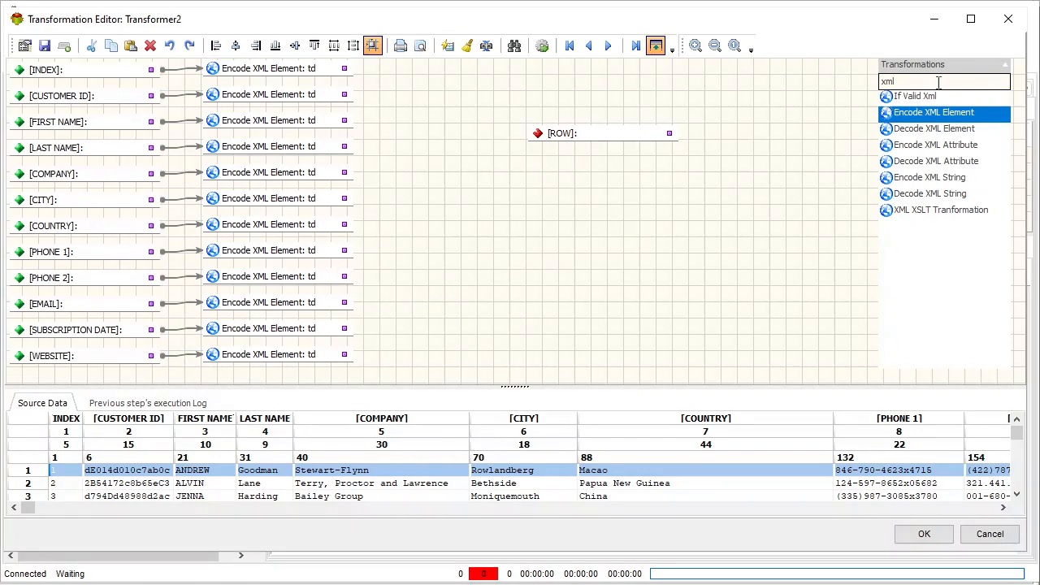
# Add a Concatenate transformation near the td elements and move the [ROW] output field farther out to make room
pyautogui.click(891, 83)
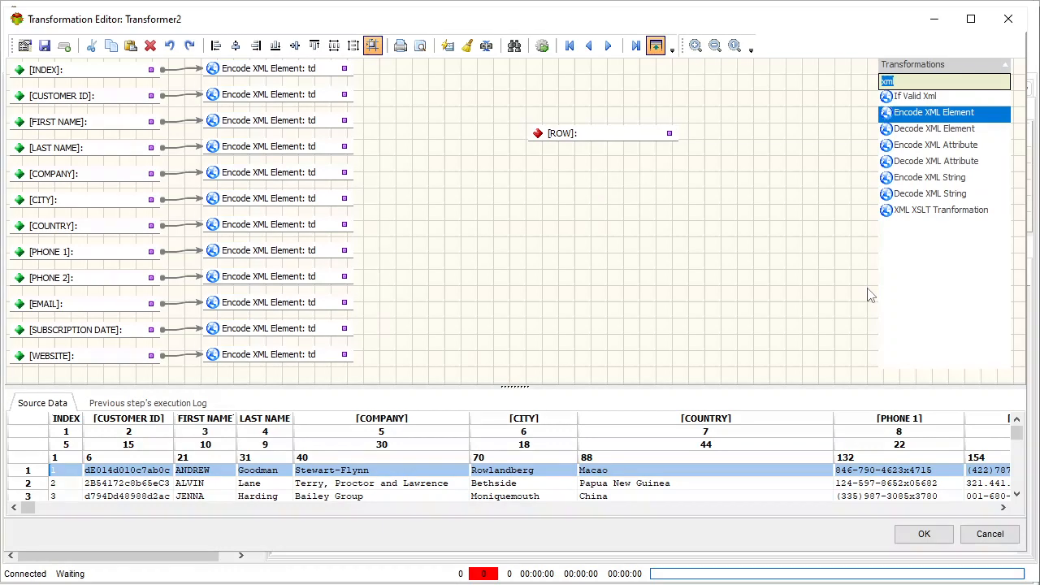
pyautogui.write('cont')
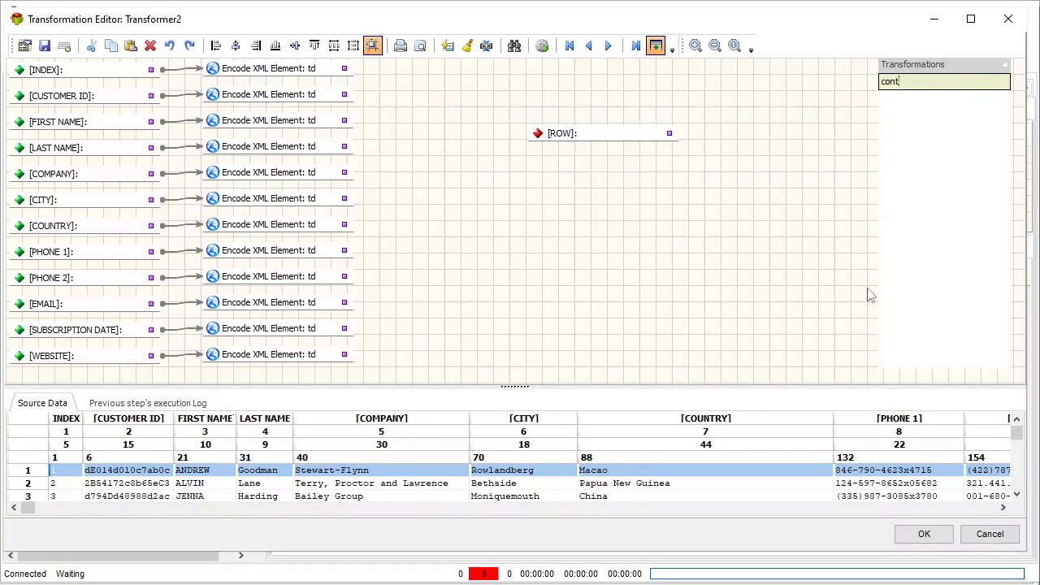
pyautogui.press('BackSpace')
pyautogui.press('BackSpace')
pyautogui.write('nc')
pyautogui.click(943, 99)
pyautogui.moveTo(491, 216); pyautogui.dragTo(462, 195)
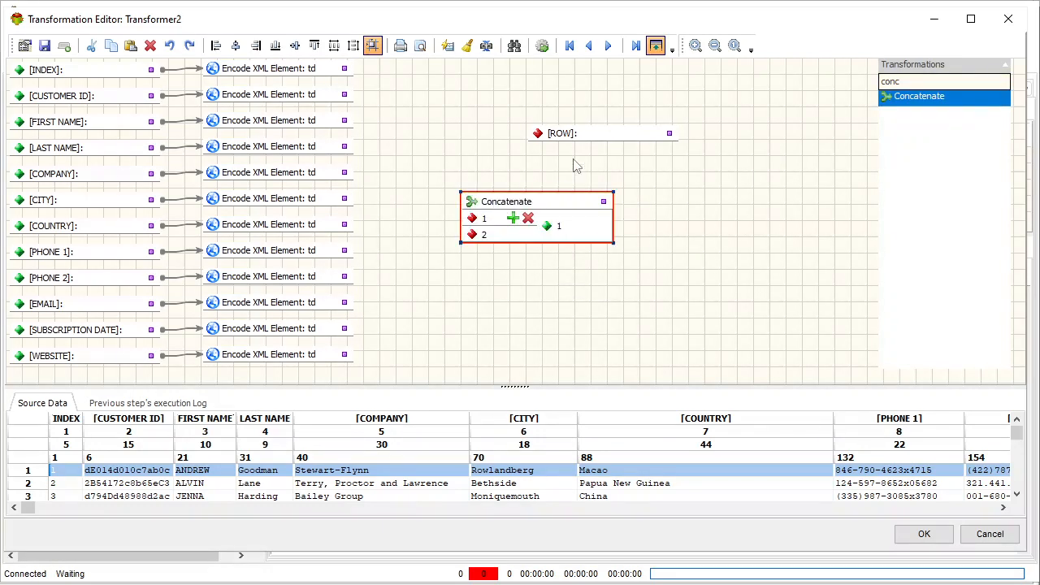
pyautogui.moveTo(629, 138); pyautogui.dragTo(766, 159)
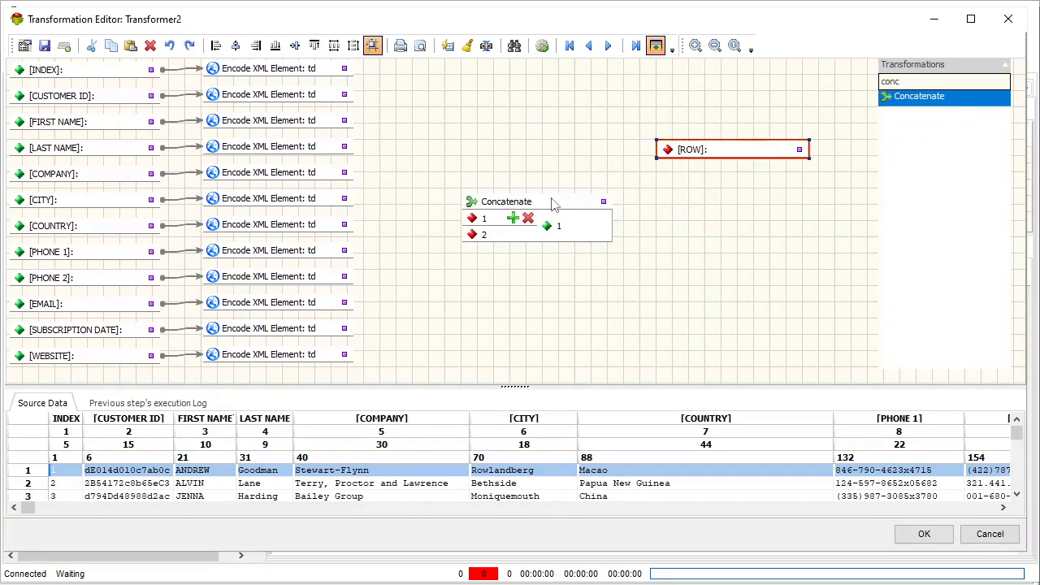
pyautogui.moveTo(552, 204); pyautogui.dragTo(500, 203)
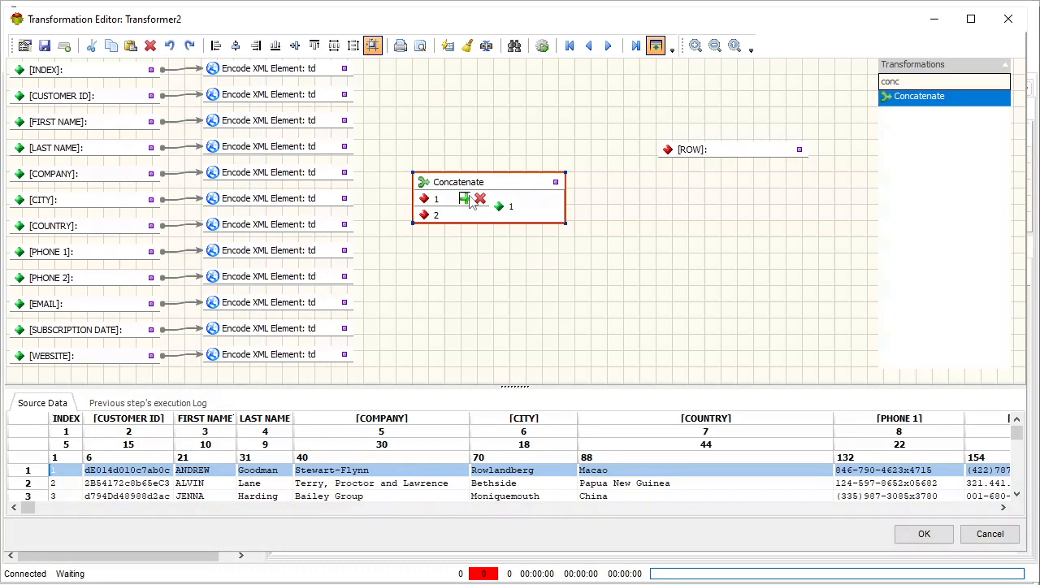
# Expand the Concatenate object to 13 inputs and move it up beside the td elements
pyautogui.click(469, 196)
pyautogui.doubleClick(469, 196)
pyautogui.click(469, 197)
pyautogui.click(469, 197)
pyautogui.click(469, 196)
pyautogui.click(469, 197)
pyautogui.click(469, 197)
pyautogui.click(469, 197)
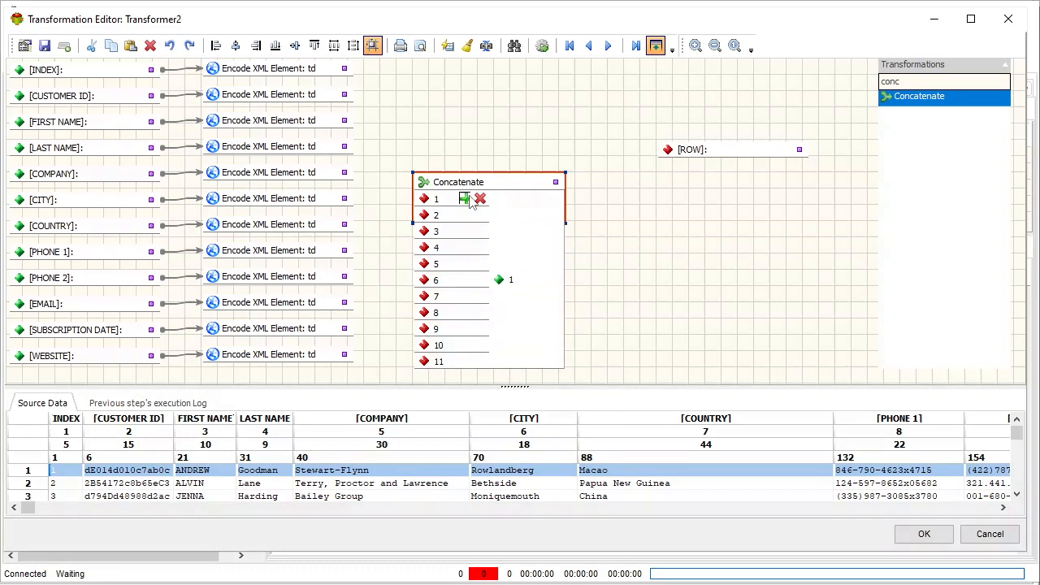
pyautogui.click(470, 198)
pyautogui.doubleClick(515, 185)
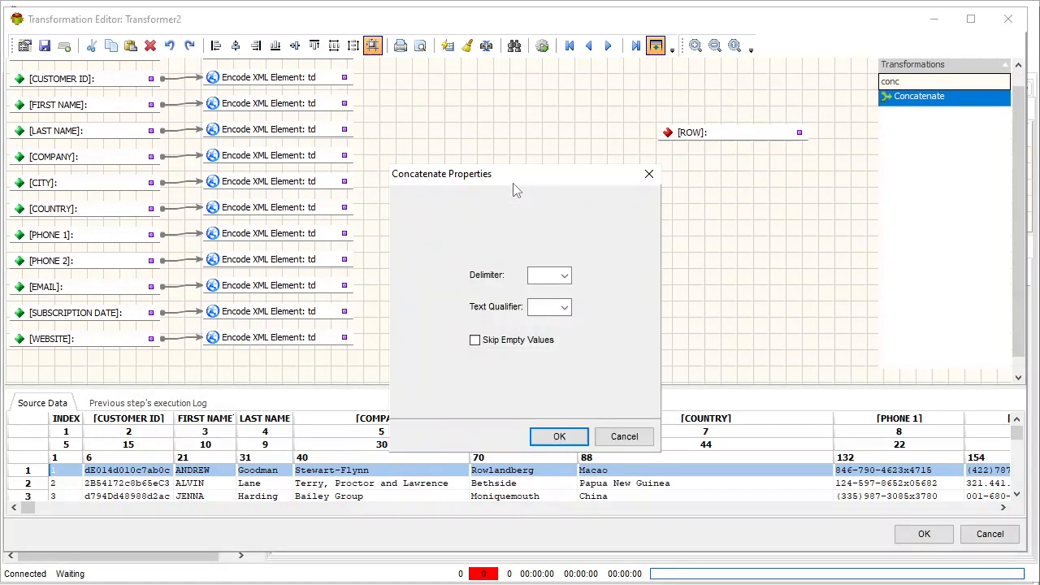
pyautogui.click(616, 434)
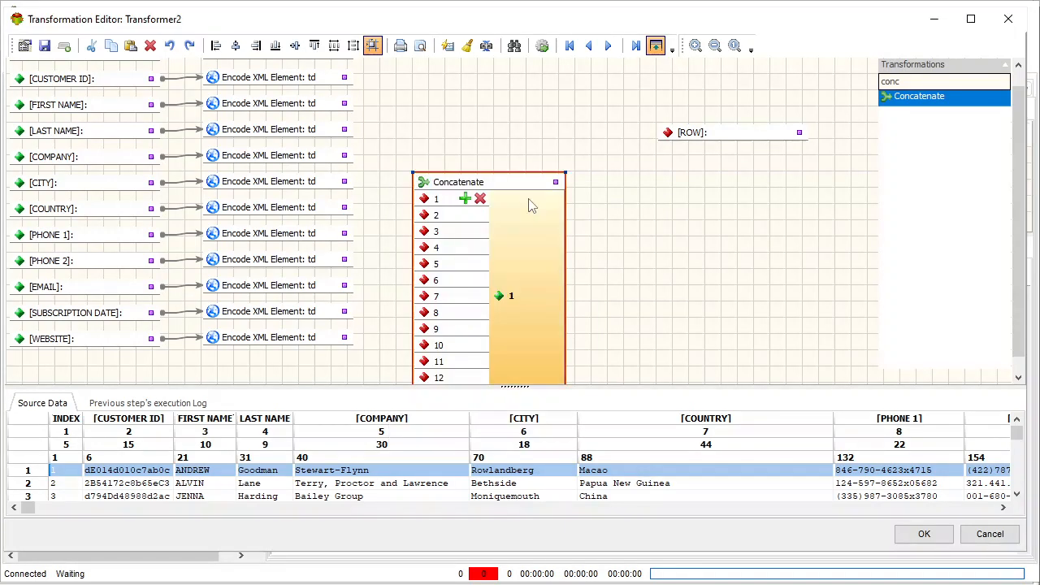
pyautogui.moveTo(524, 180); pyautogui.dragTo(538, 111)
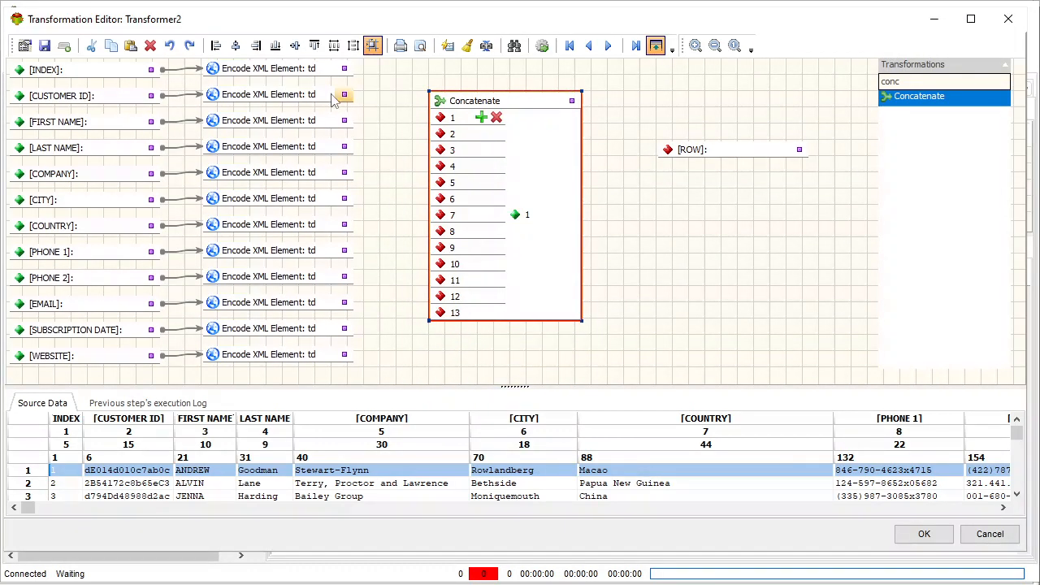
# Connect the td elements from [INDEX] to [WEBSITE] in order to Concatenate inputs 1 to 12 and remove the unused thirteenth input
pyautogui.moveTo(444, 122); pyautogui.dragTo(355, 69)
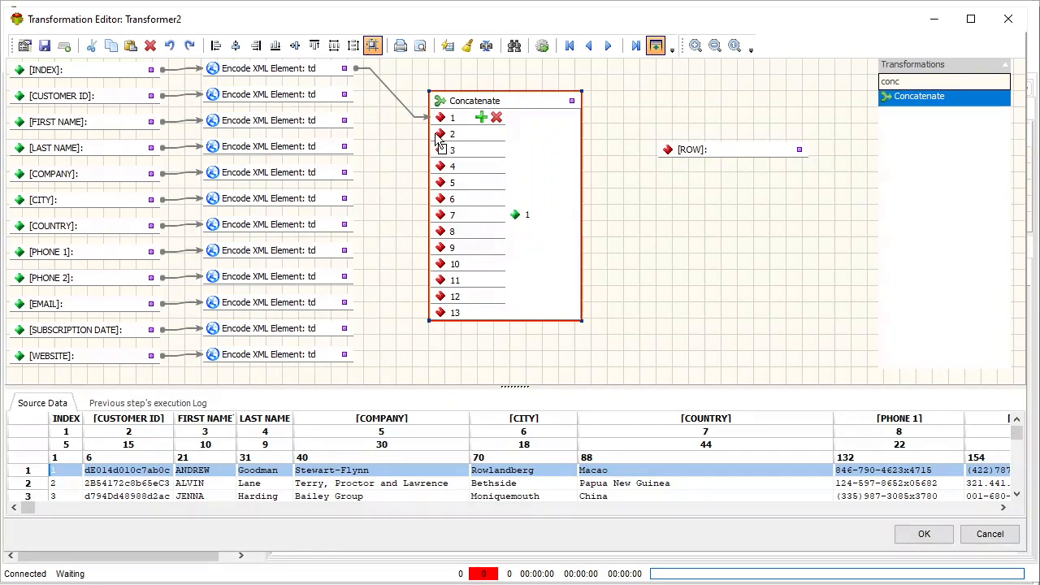
pyautogui.moveTo(439, 134); pyautogui.dragTo(356, 95)
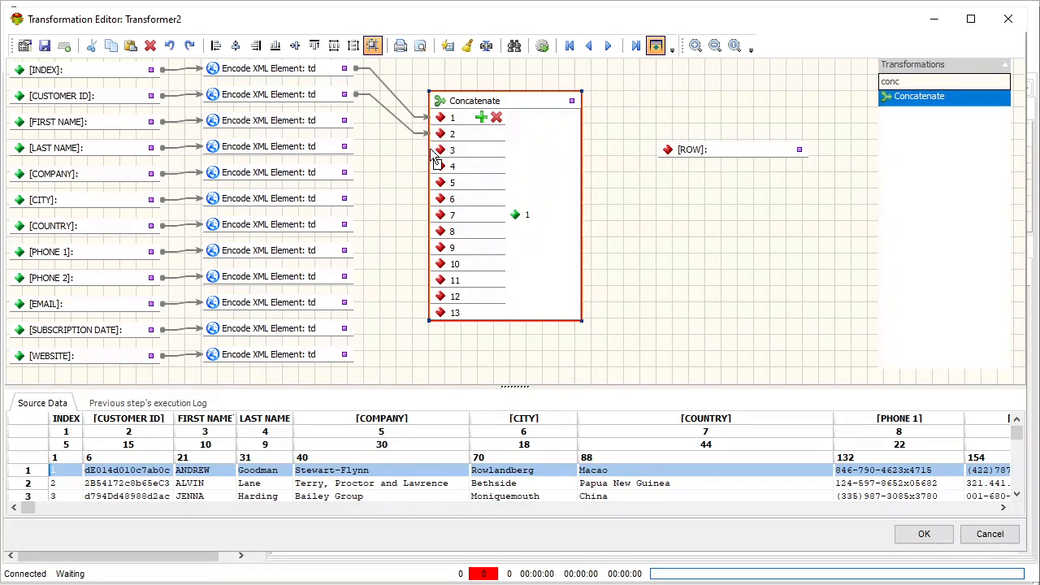
pyautogui.moveTo(346, 122); pyautogui.dragTo(440, 150)
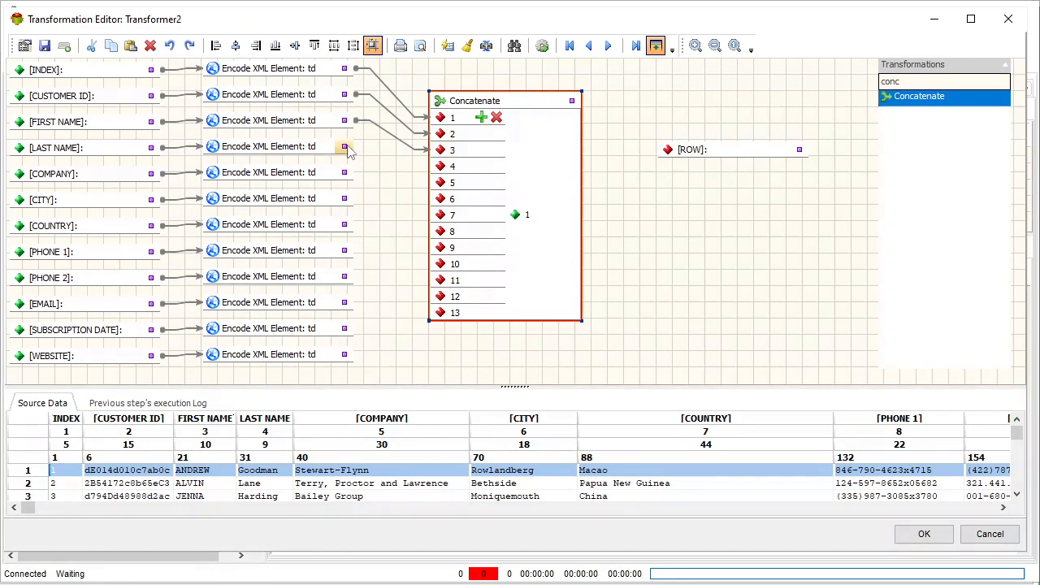
pyautogui.moveTo(344, 146); pyautogui.dragTo(440, 167)
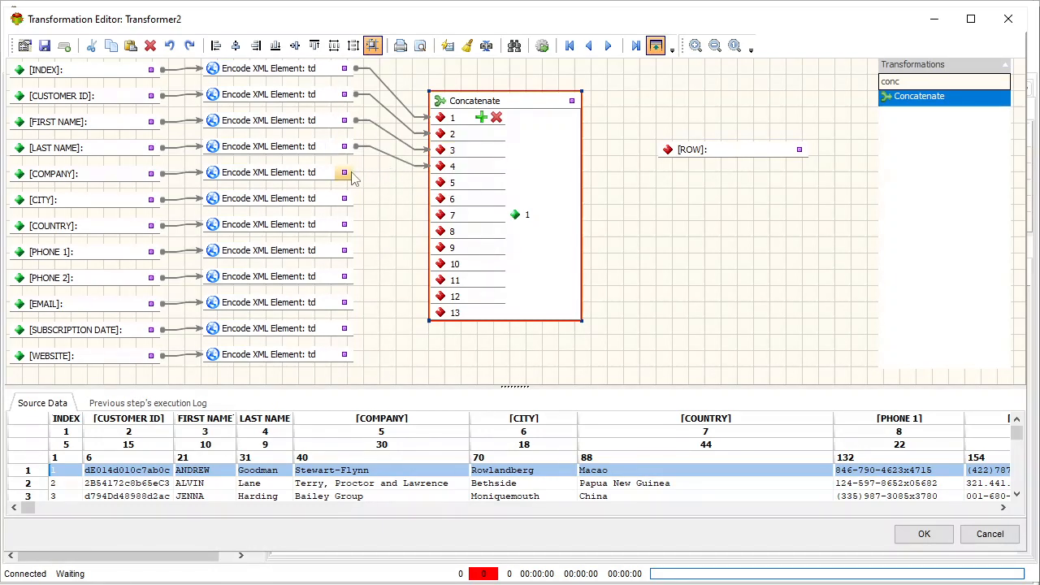
pyautogui.moveTo(346, 173); pyautogui.dragTo(439, 183)
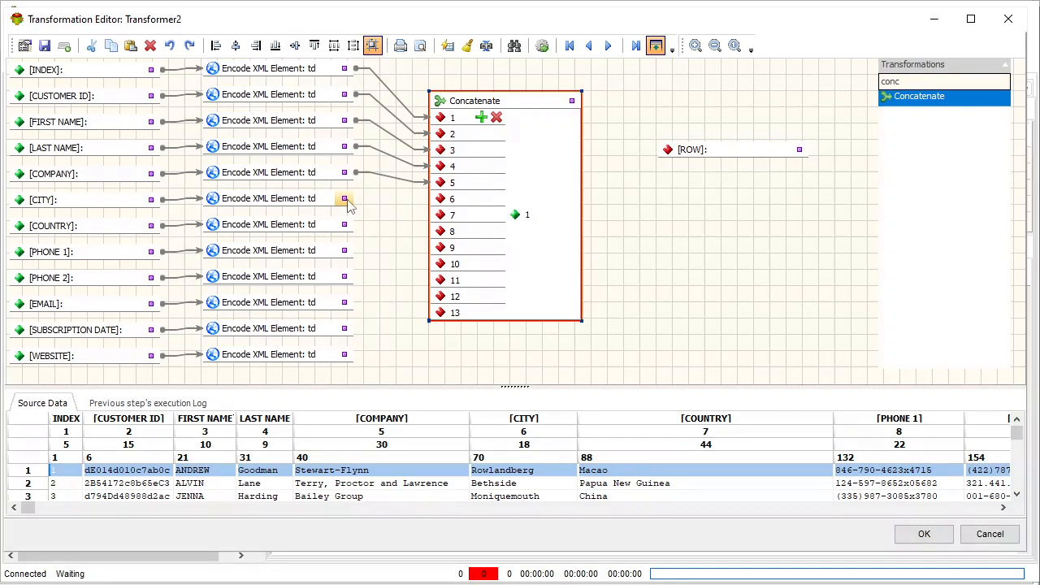
pyautogui.moveTo(346, 199); pyautogui.dragTo(436, 198)
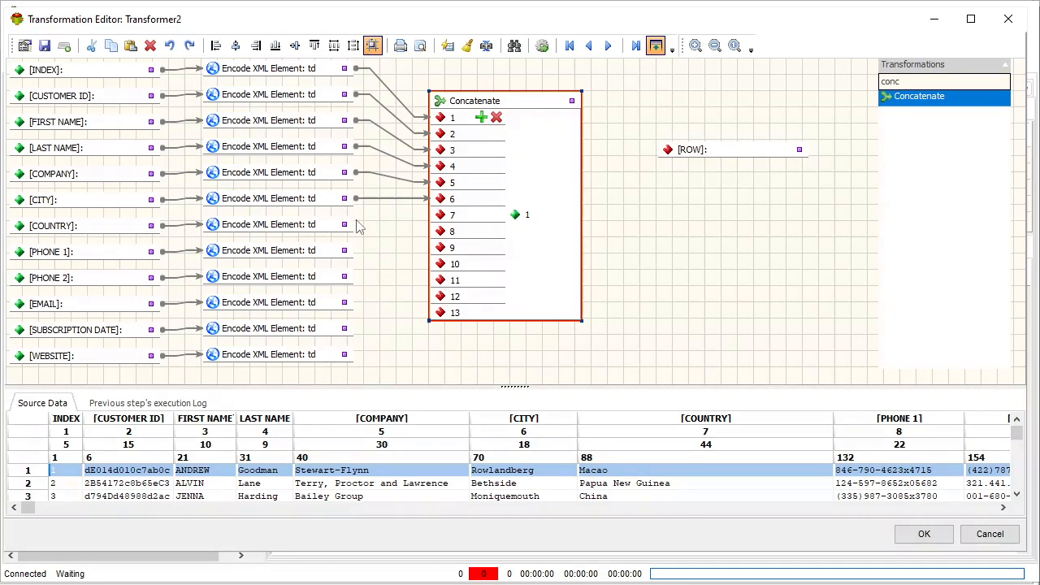
pyautogui.moveTo(345, 225); pyautogui.dragTo(437, 220)
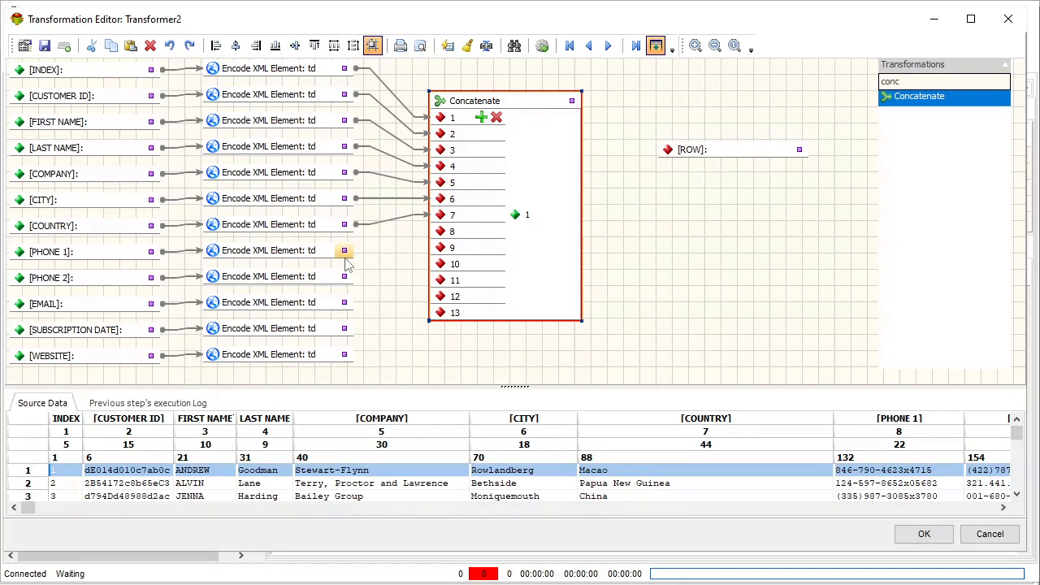
pyautogui.moveTo(345, 254); pyautogui.dragTo(439, 233)
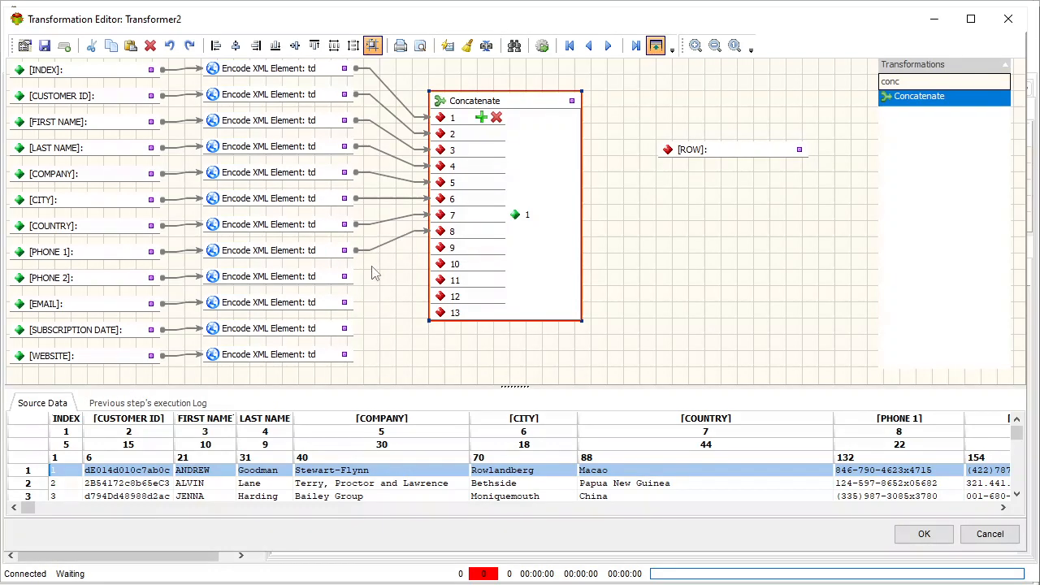
pyautogui.moveTo(345, 278); pyautogui.dragTo(440, 247)
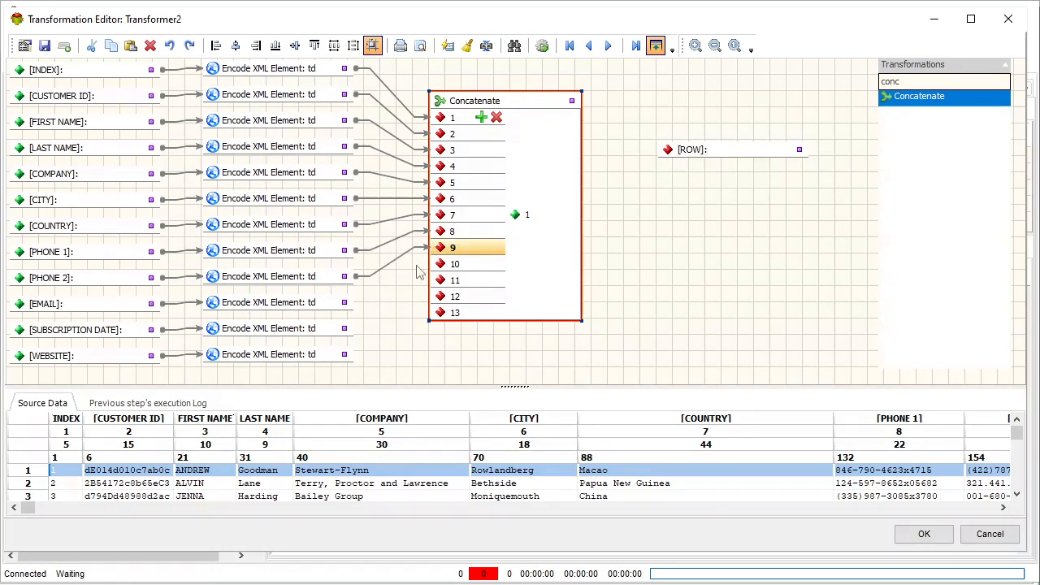
pyautogui.moveTo(345, 303); pyautogui.dragTo(439, 265)
pyautogui.moveTo(345, 328); pyautogui.dragTo(439, 281)
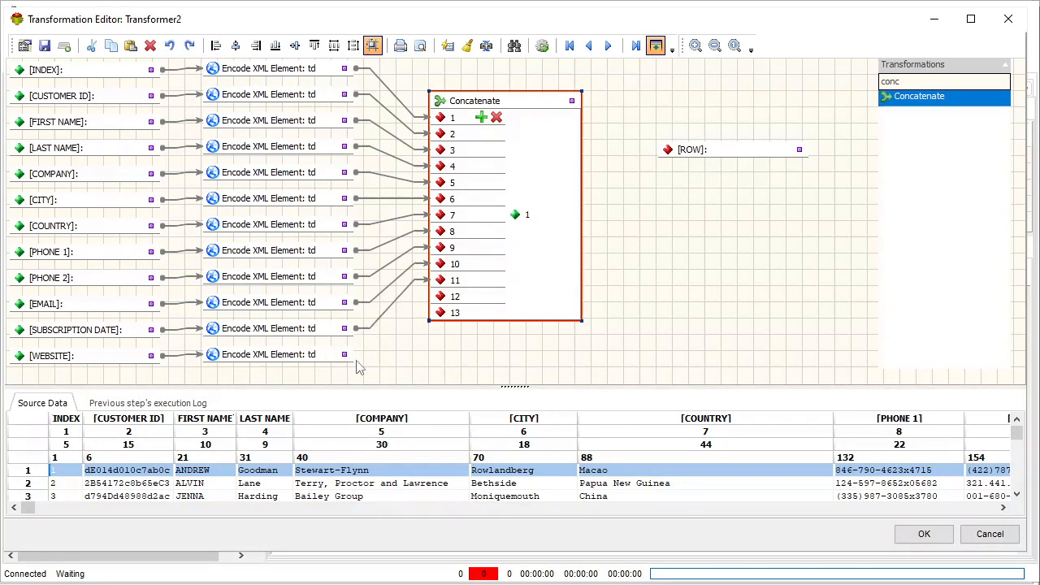
pyautogui.moveTo(346, 354); pyautogui.dragTo(439, 296)
pyautogui.click(497, 119)
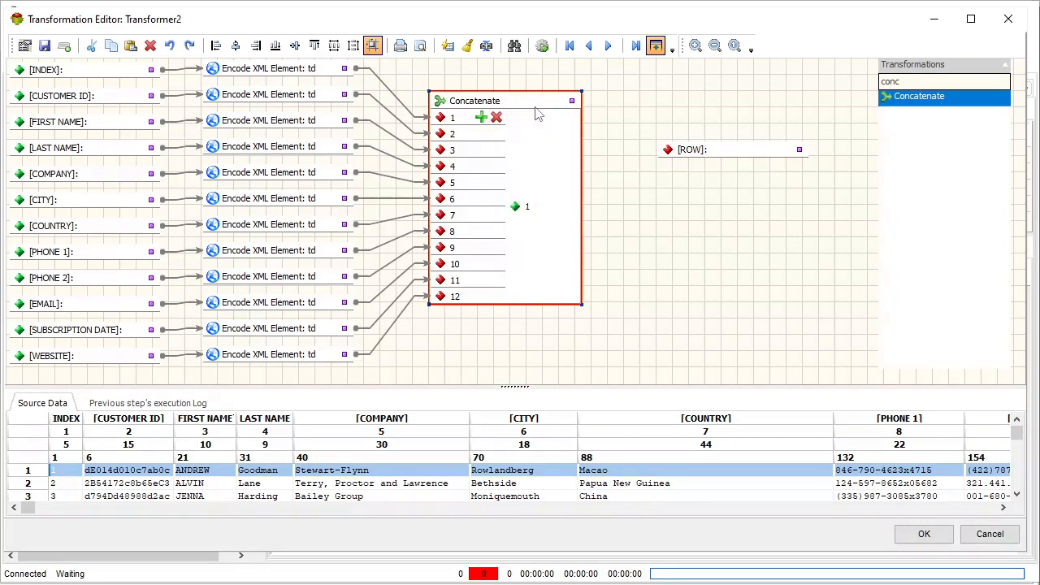
# Duplicate a td Encode XML Element, place it beside Concatenate with [ROW] lower down, and feed it from Concatenate's output
pyautogui.moveTo(703, 156); pyautogui.dragTo(718, 205)
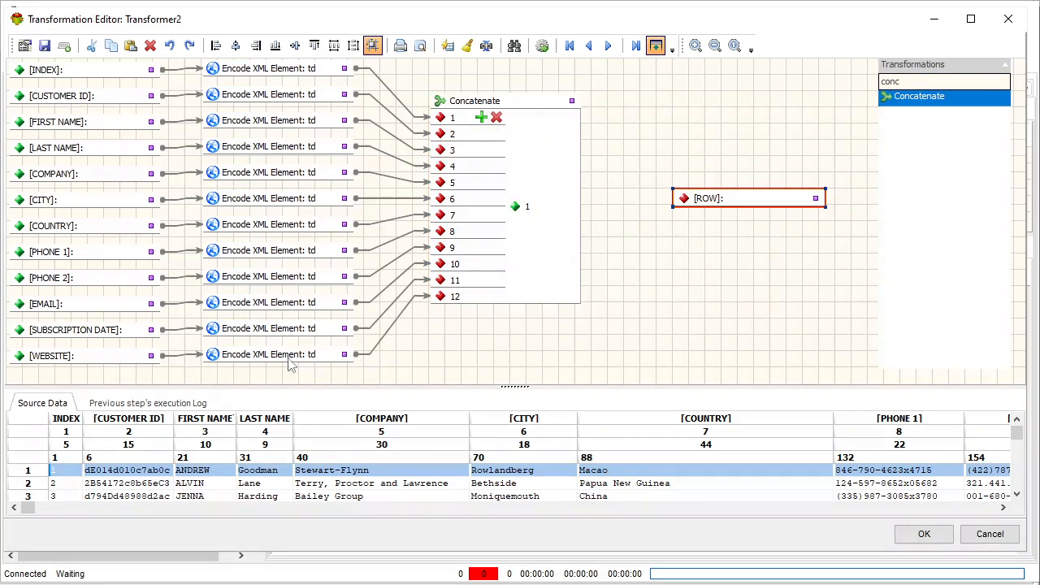
pyautogui.click(296, 360)
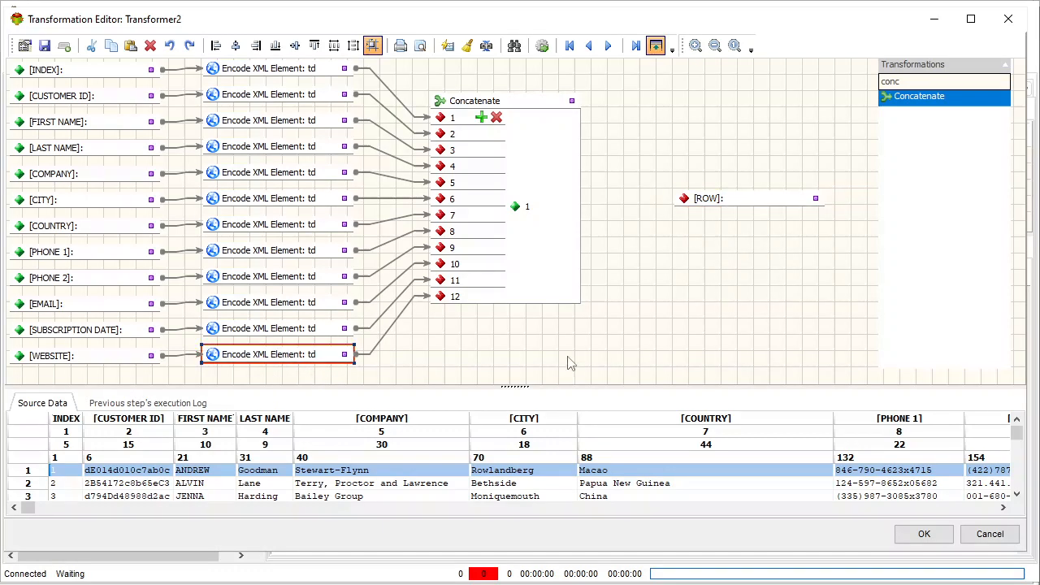
pyautogui.hotkey('ctrl', 'v')
pyautogui.moveTo(317, 378); pyautogui.dragTo(683, 233)
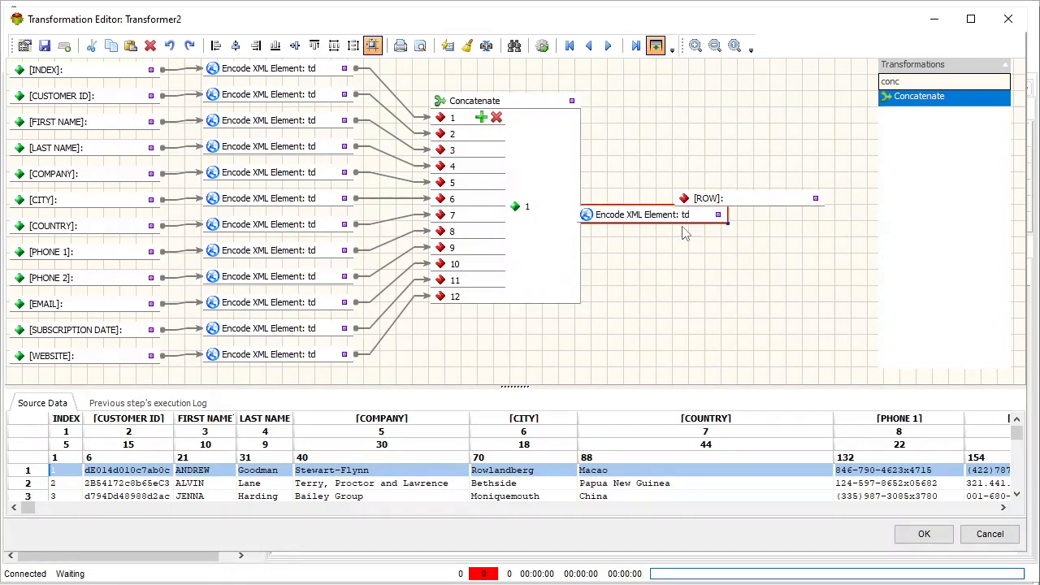
pyautogui.moveTo(769, 204); pyautogui.dragTo(797, 286)
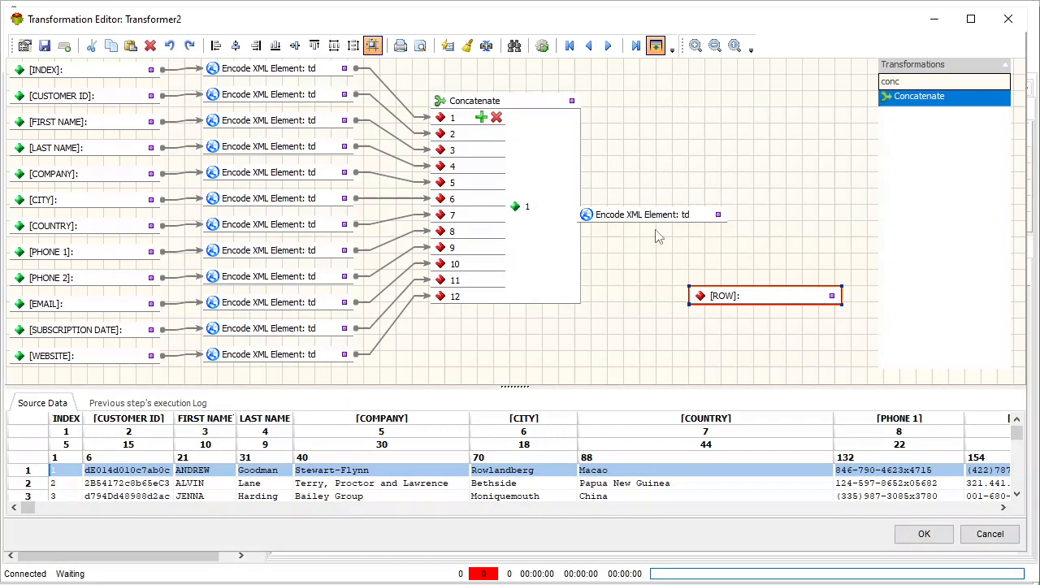
pyautogui.moveTo(657, 221); pyautogui.dragTo(673, 207)
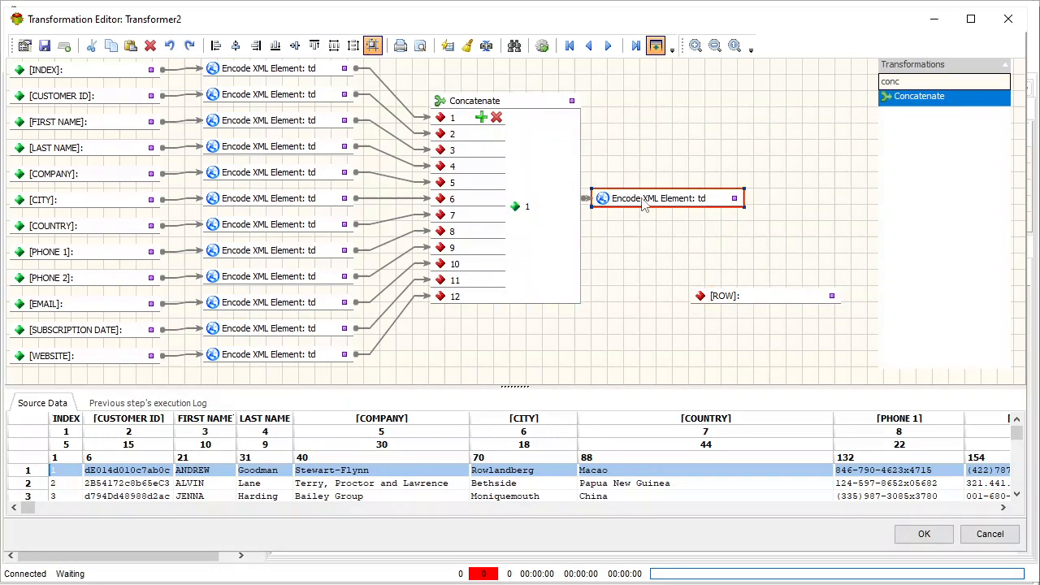
# Rename the copied XML element to tr and connect it to the [ROW] output field, placed just below it
pyautogui.doubleClick(649, 204)
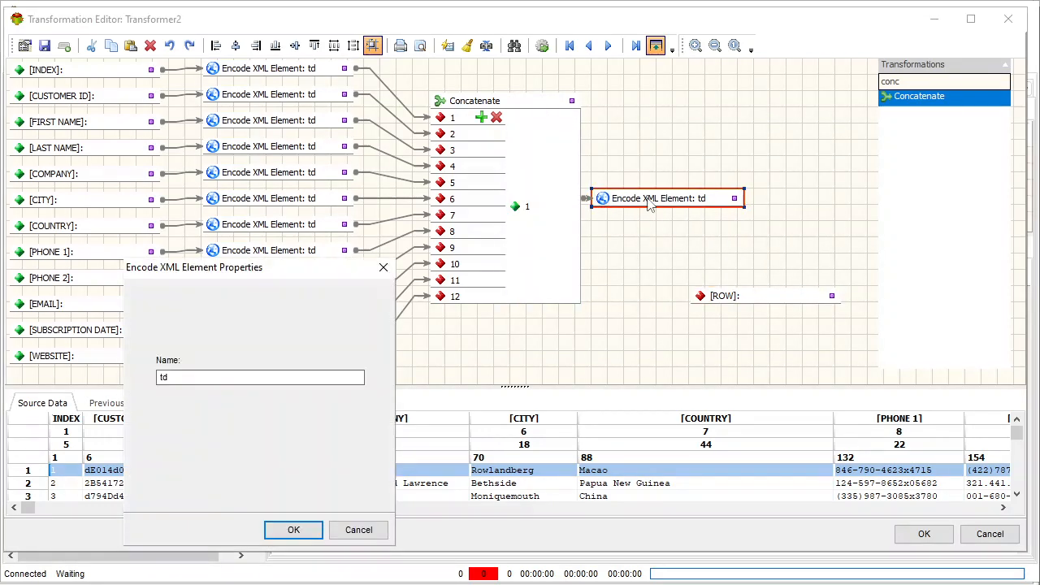
pyautogui.click(253, 377)
pyautogui.press('BackSpace')
pyautogui.write('r')
pyautogui.click(311, 533)
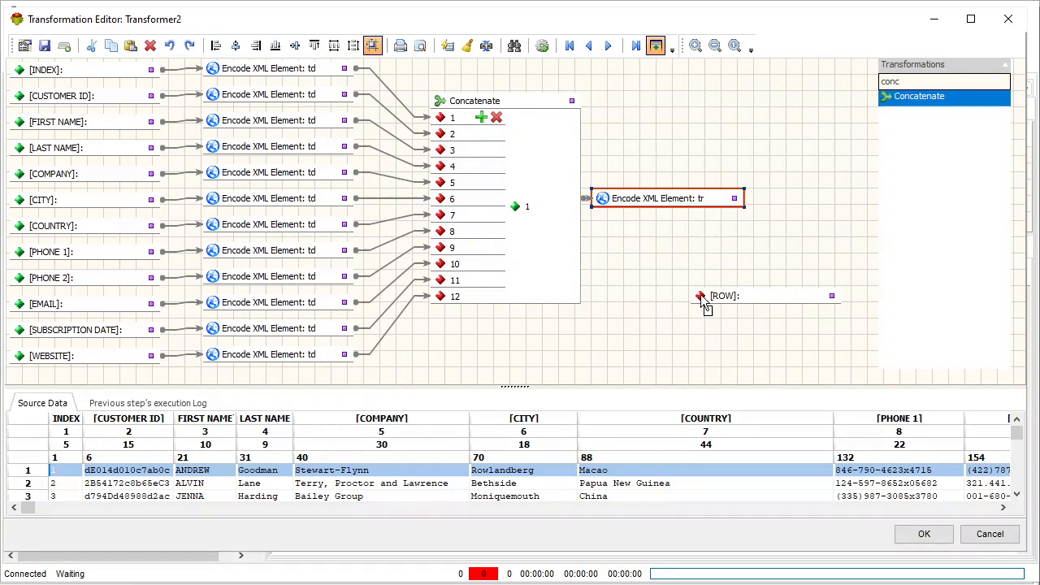
pyautogui.moveTo(704, 303); pyautogui.dragTo(749, 198)
pyautogui.moveTo(716, 301); pyautogui.dragTo(643, 263)
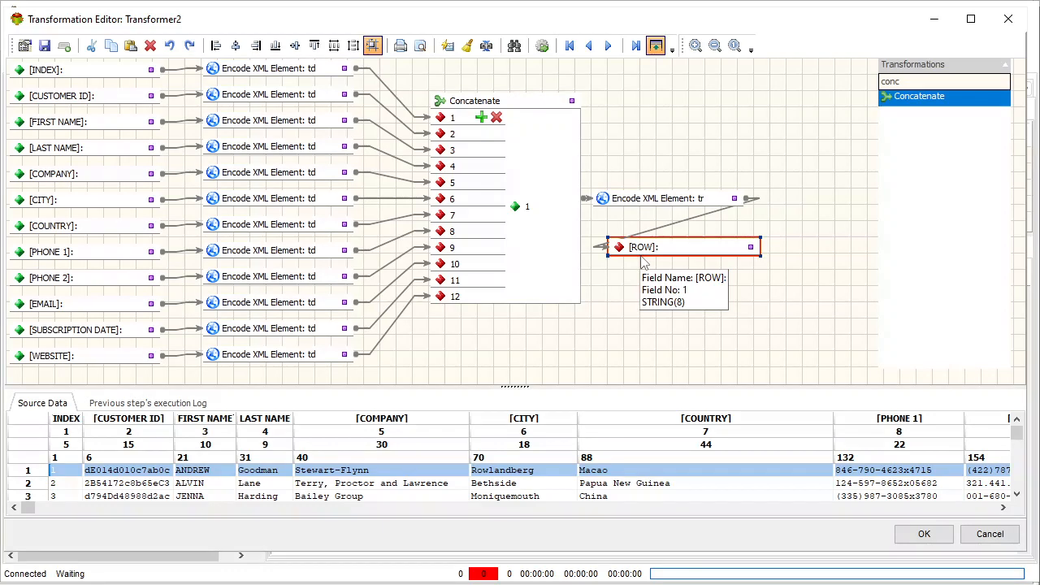
# Preview the transformation with the first source record's values and accept the Transformer2 changes
pyautogui.click(542, 46)
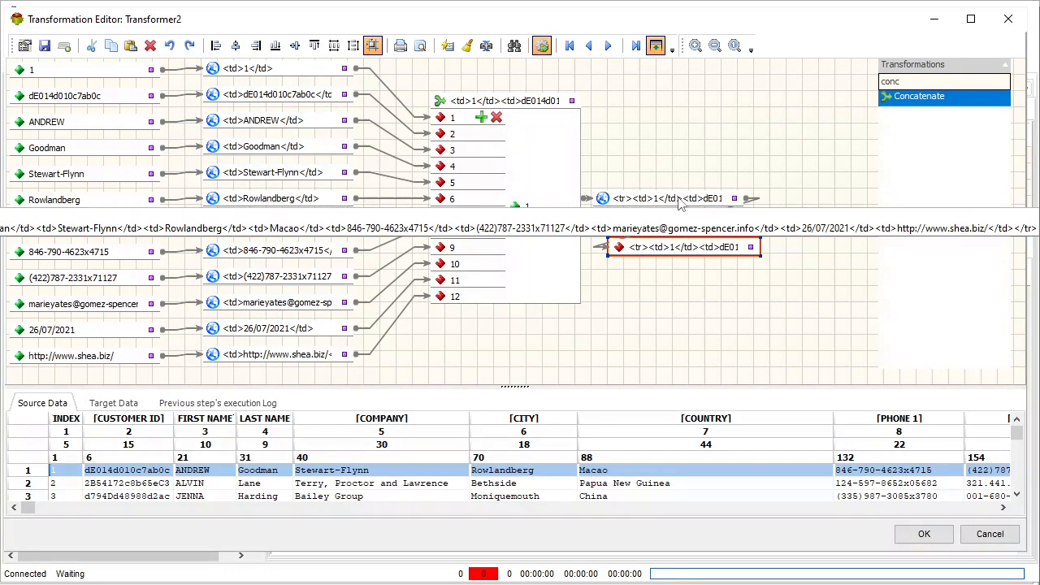
pyautogui.click(542, 45)
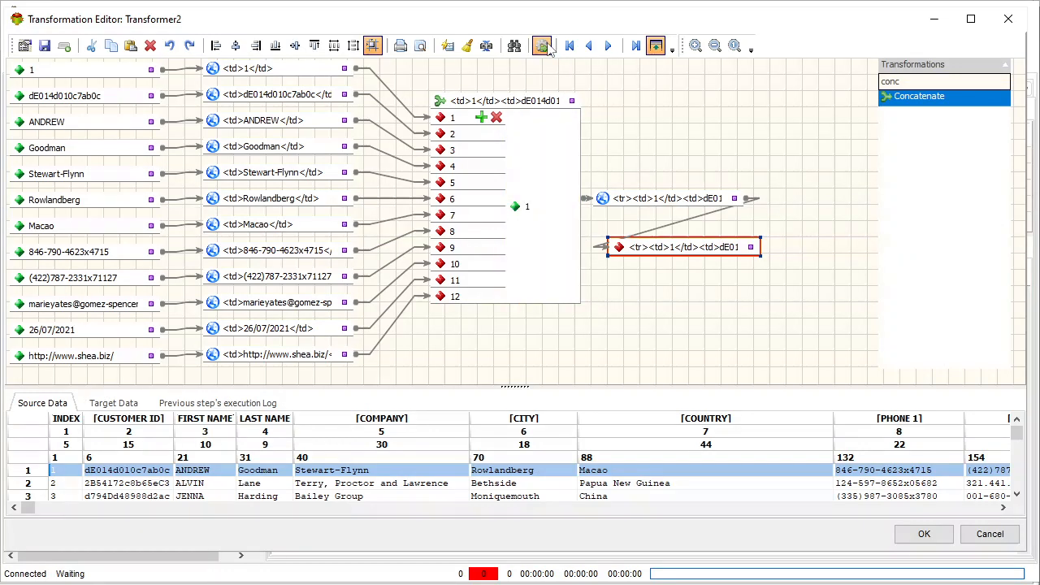
pyautogui.click(924, 534)
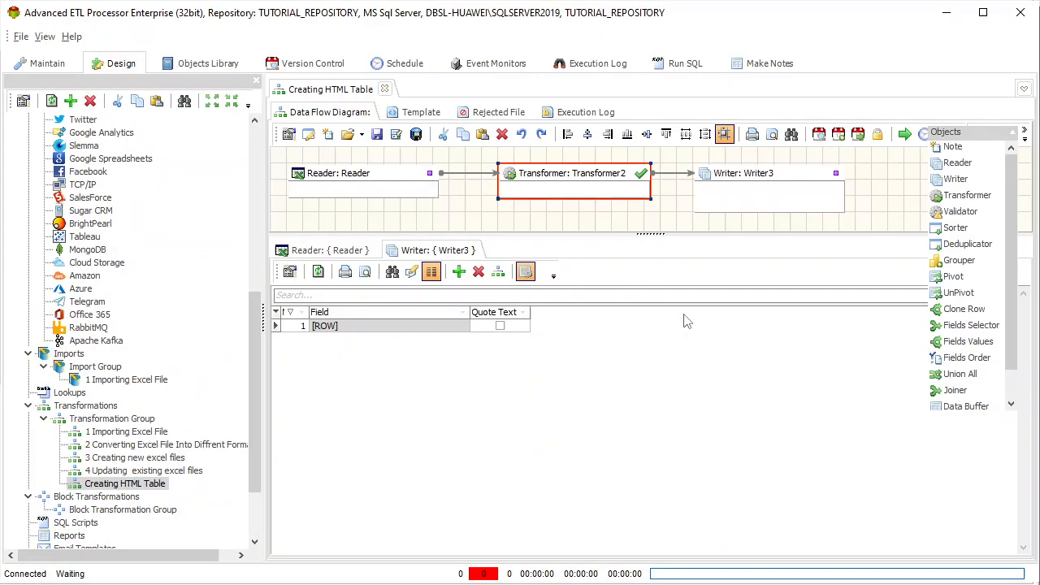
# Enable a header for Writer3 and fill it with the Bootstrap Table HTML opening code copied from the text file
pyautogui.click(771, 176)
pyautogui.rightClick(771, 175)
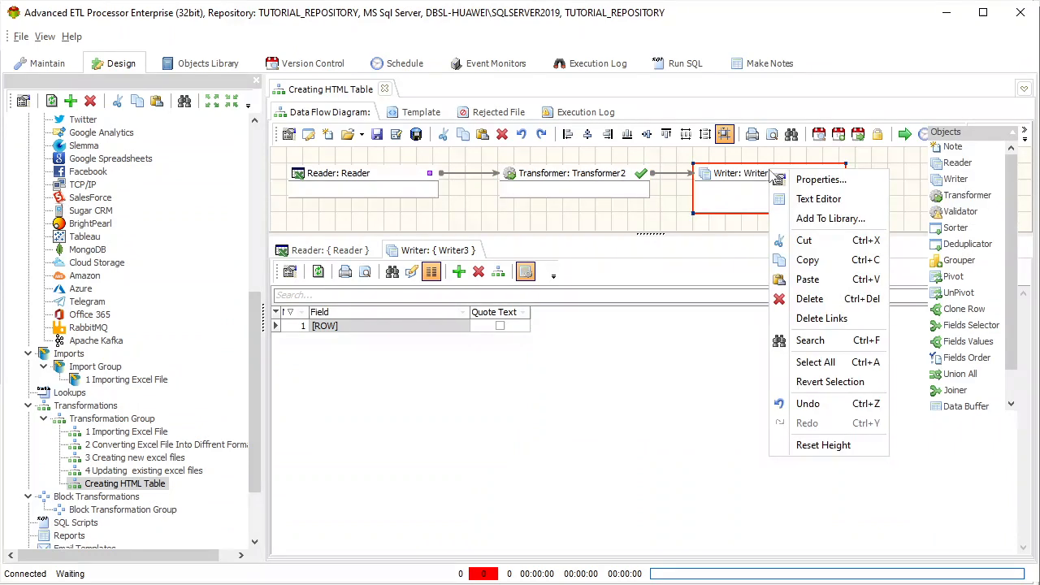
pyautogui.click(821, 200)
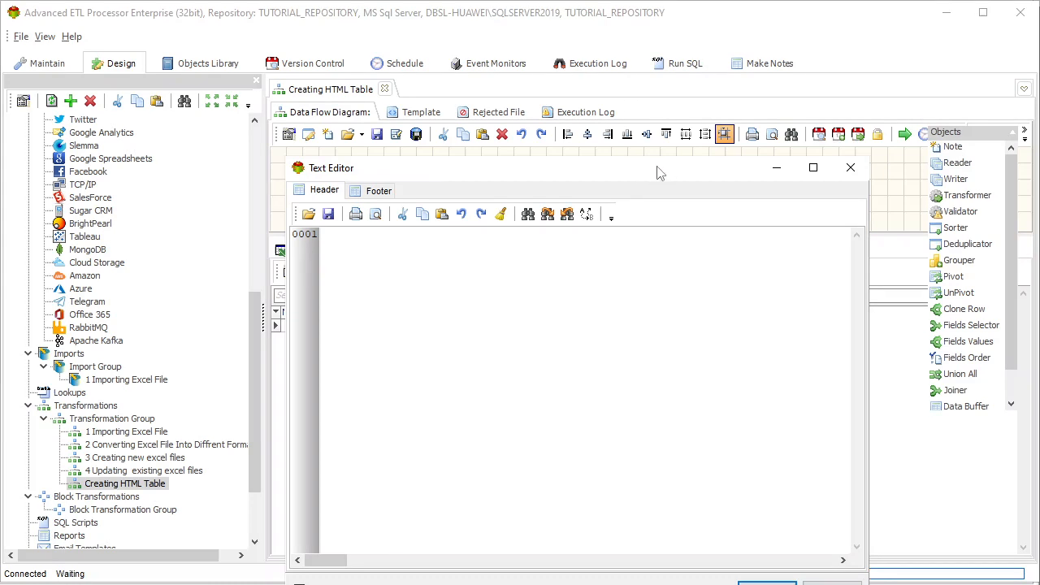
pyautogui.moveTo(662, 172); pyautogui.dragTo(569, 71)
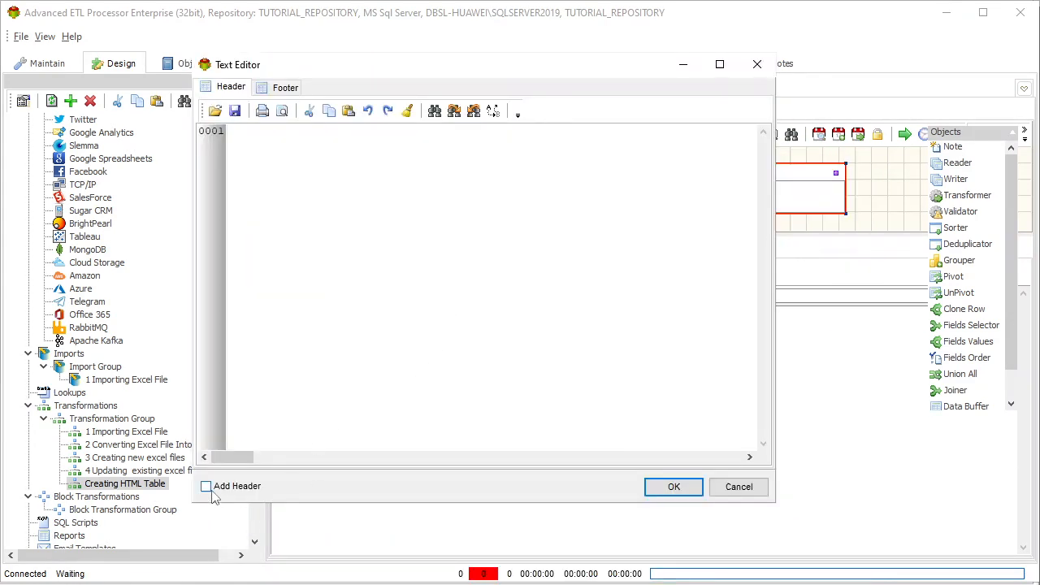
pyautogui.click(207, 490)
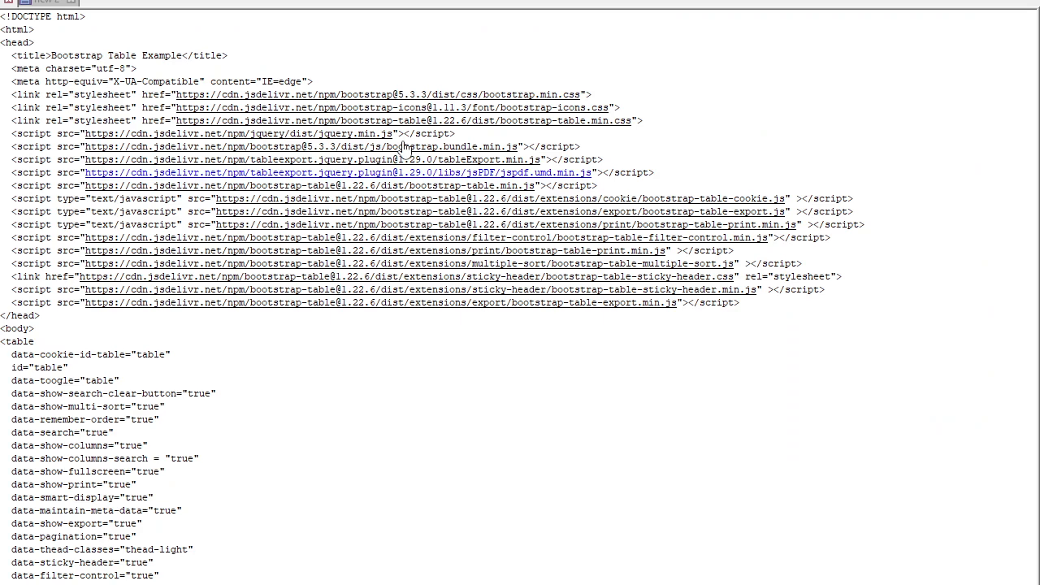
pyautogui.click(490, 122)
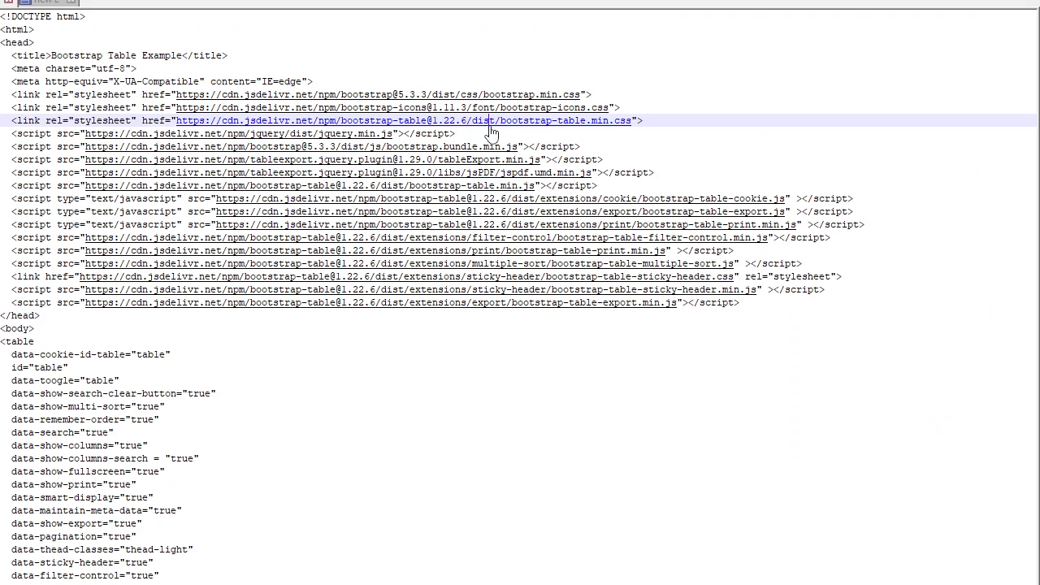
pyautogui.hotkey('ctrl', 'a')
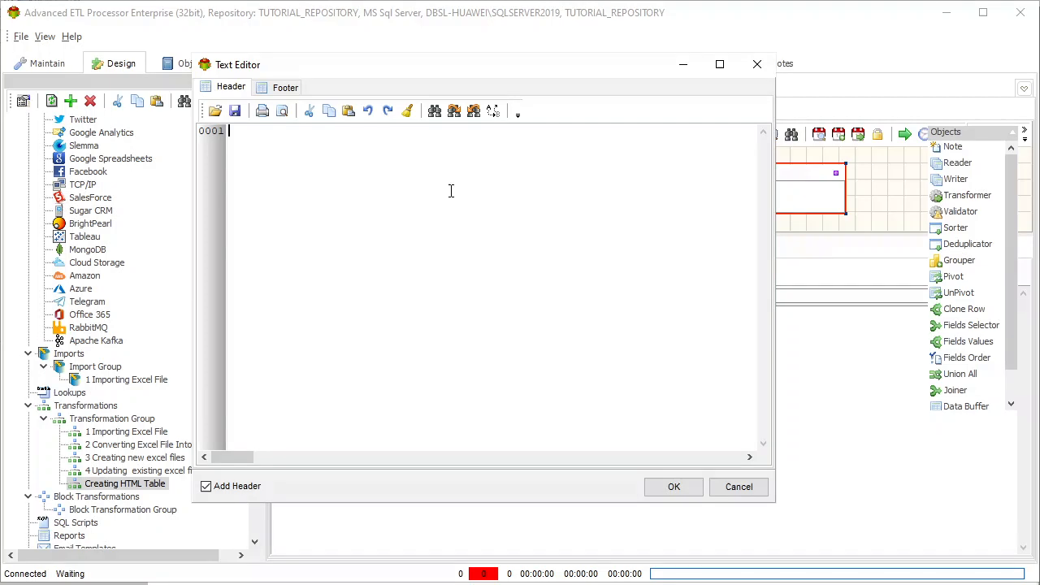
pyautogui.hotkey('ctrl', 'v')
# Enable a footer for Writer3 and fill it with the copied closing code from </table> through the bootstrapTable script to </html>
pyautogui.click(283, 87)
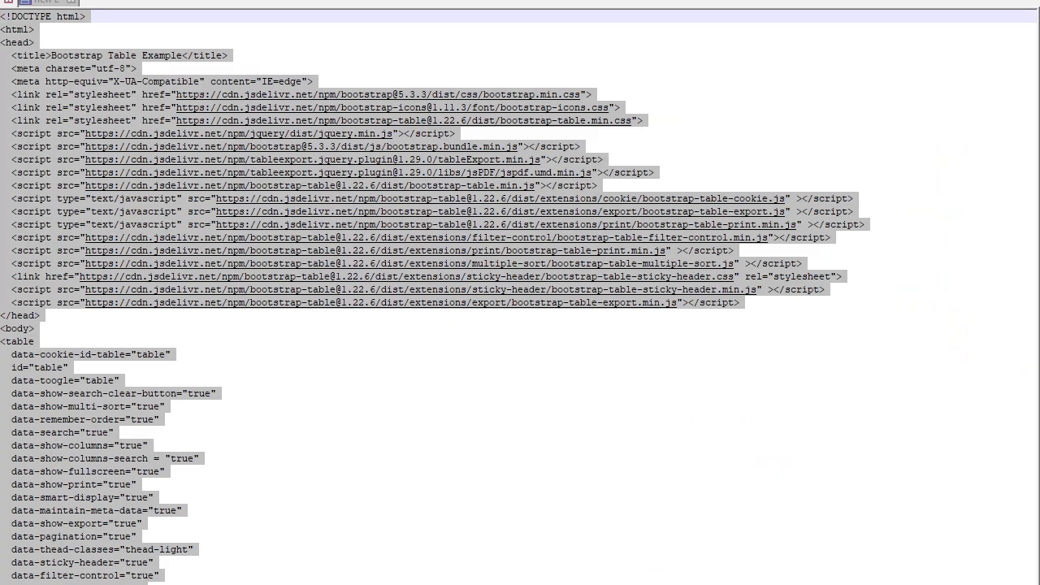
pyautogui.hotkey('ctrl', 'End')
pyautogui.hotkey('ctrl', 'a')
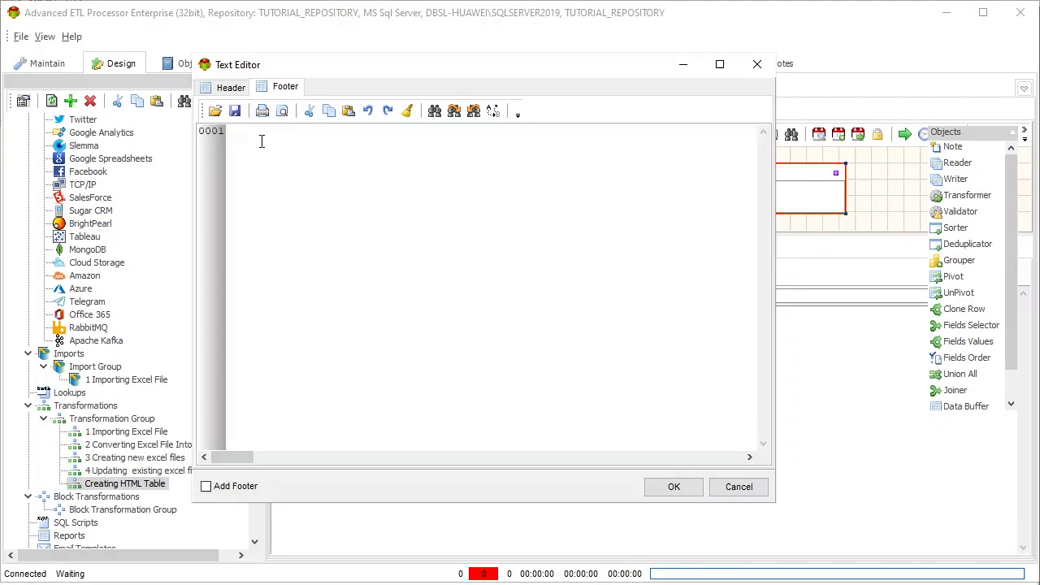
pyautogui.write("</table>  <script>     $(function () {         $('#table').bootstrapTable()     }) </script> </body> </html>")
pyautogui.click(206, 486)
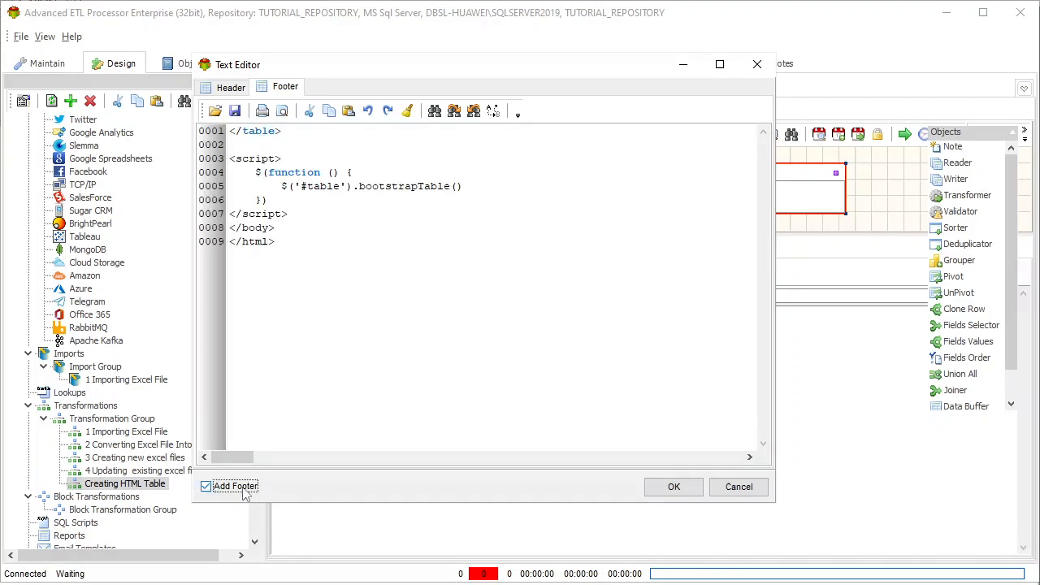
# Accept Writer3's header and footer text, and run the Creating HTML Table transformation with the writer's target data shown
pyautogui.click(690, 493)
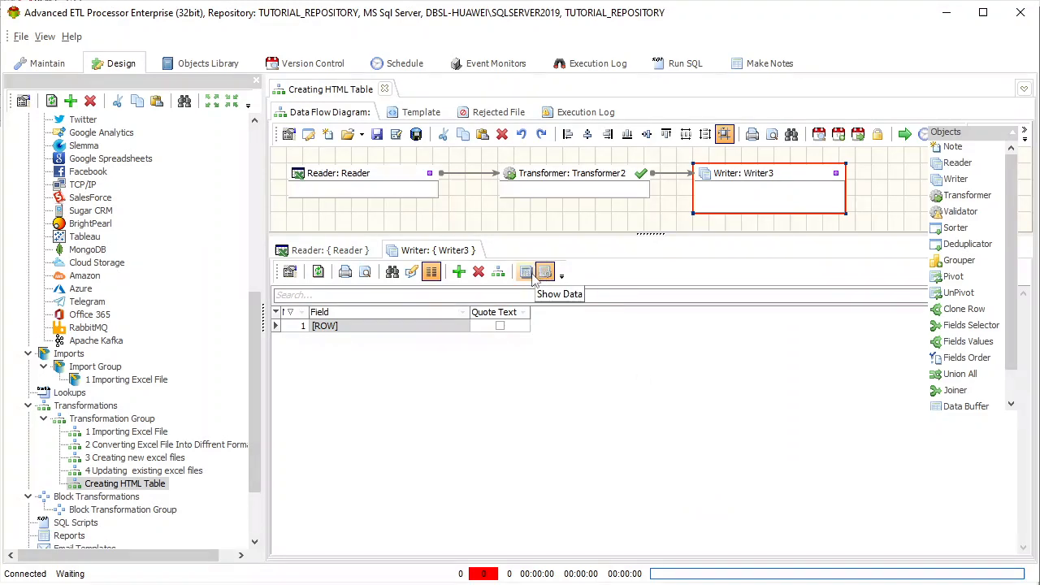
pyautogui.click(545, 273)
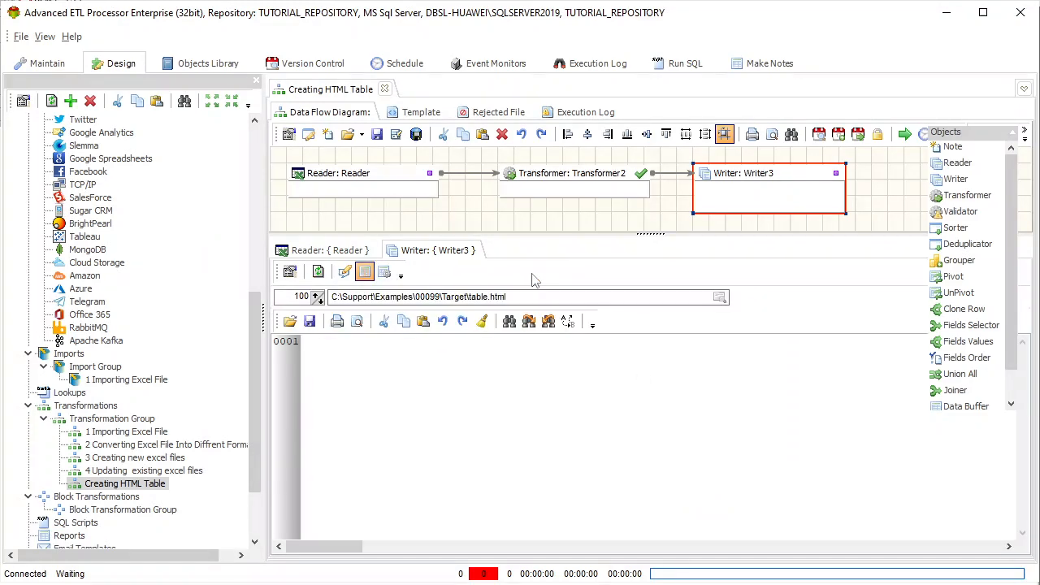
pyautogui.click(904, 136)
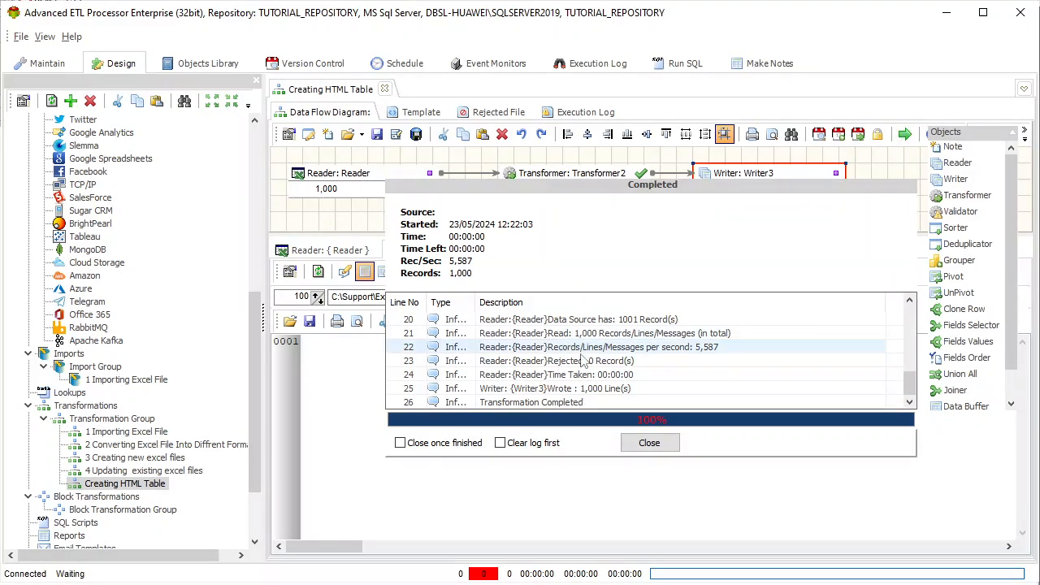
pyautogui.click(648, 442)
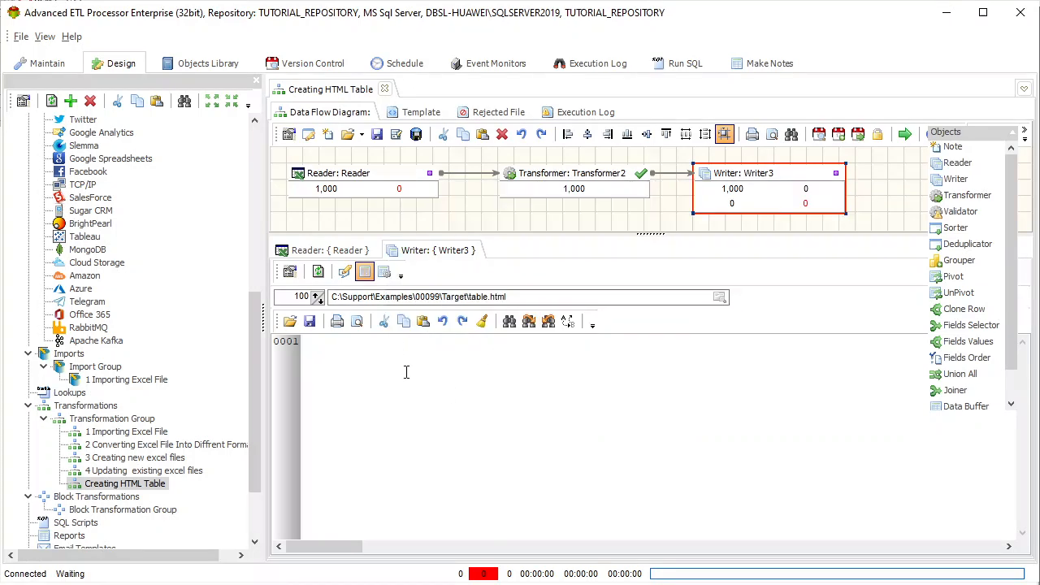
# Refresh Writer3's data to review the generated HTML code, and open table.html to view the rendered customer table
pyautogui.click(318, 272)
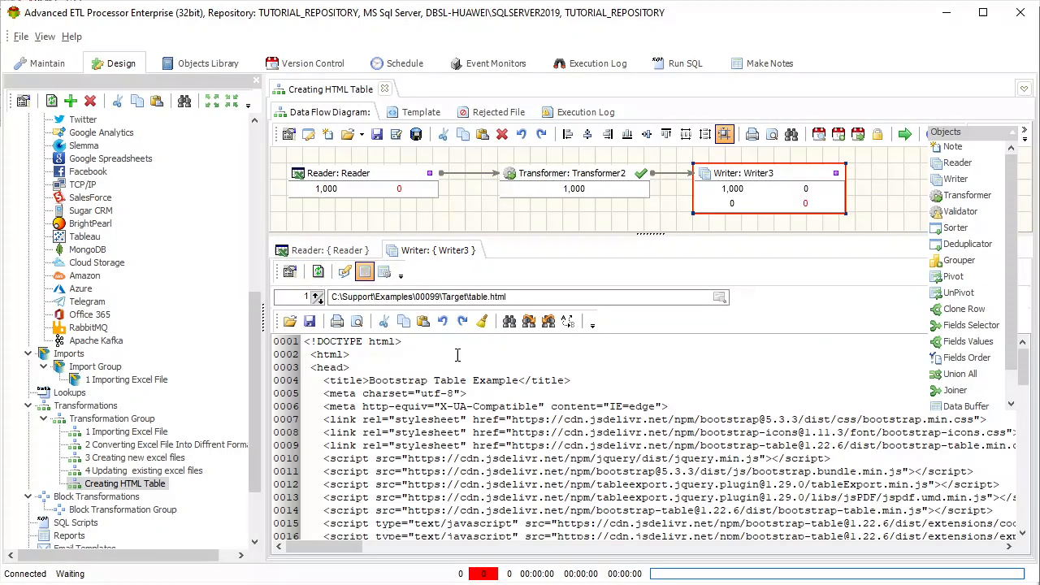
pyautogui.scroll(-19, 479, 358)
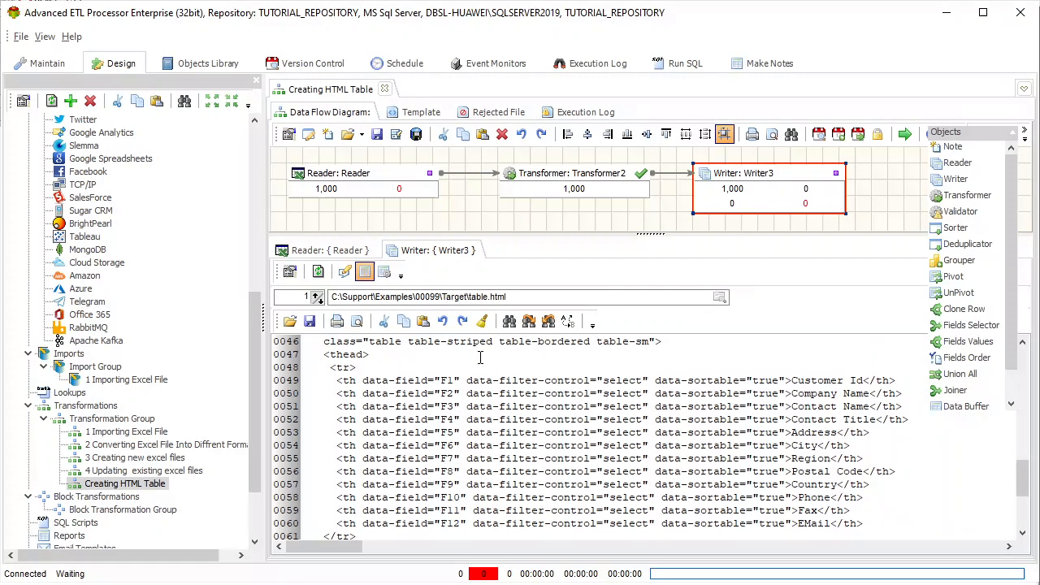
pyautogui.scroll(13, 480, 357)
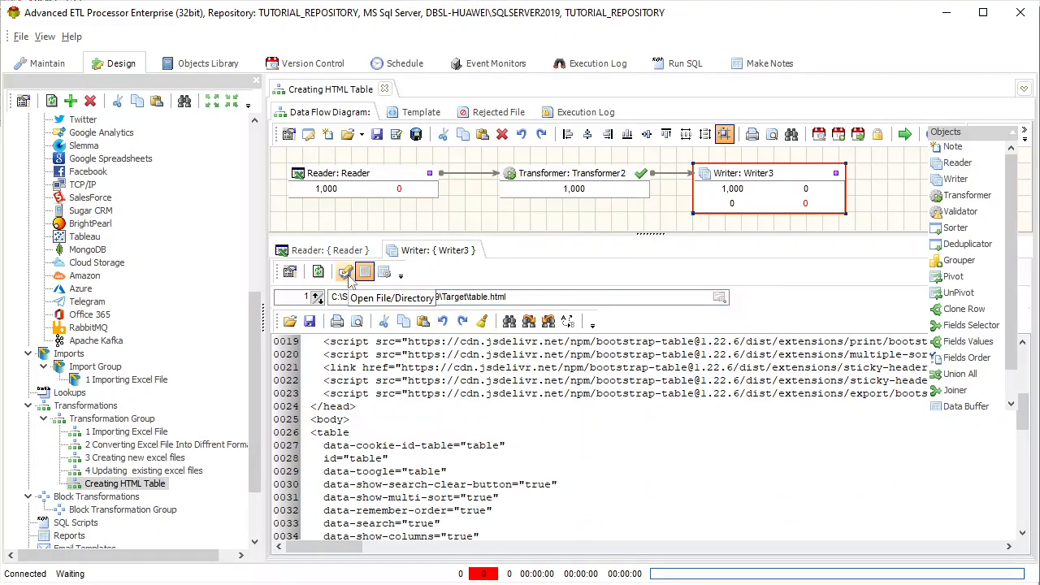
pyautogui.click(346, 272)
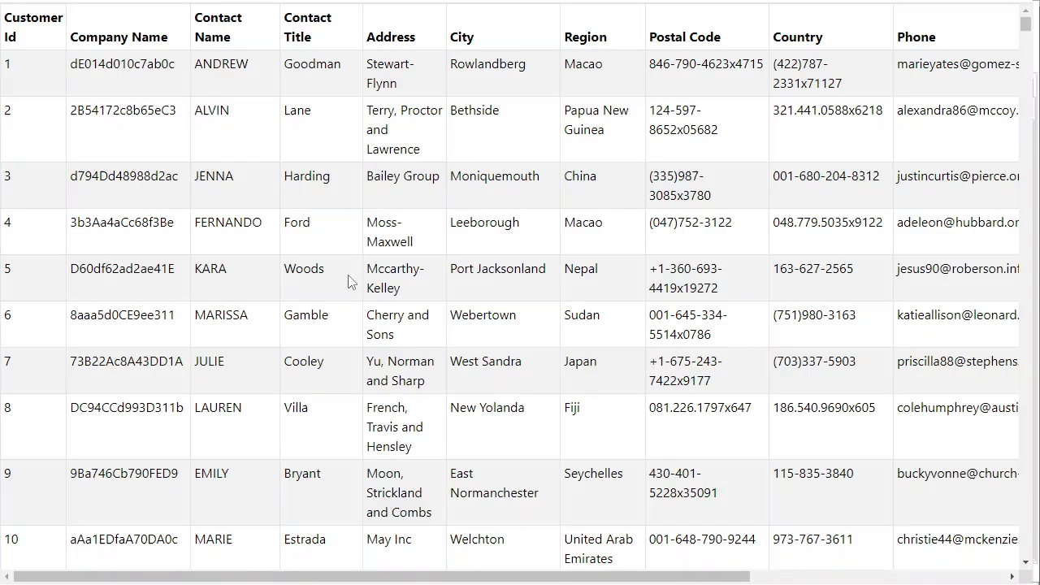